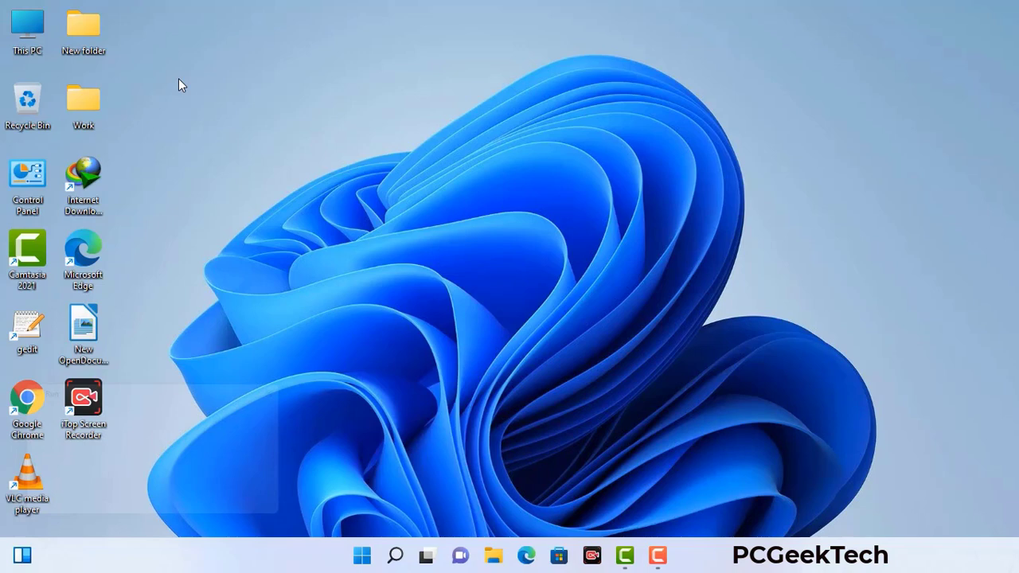
Open the Run dialog with msconfig entered and move it to the screen centre.
key("super+r")
left_click_drag(175, 388, 448, 126)
Launch msconfig, enable Safe boot with the Network option, apply, and confirm the restart.
left_click(404, 200)
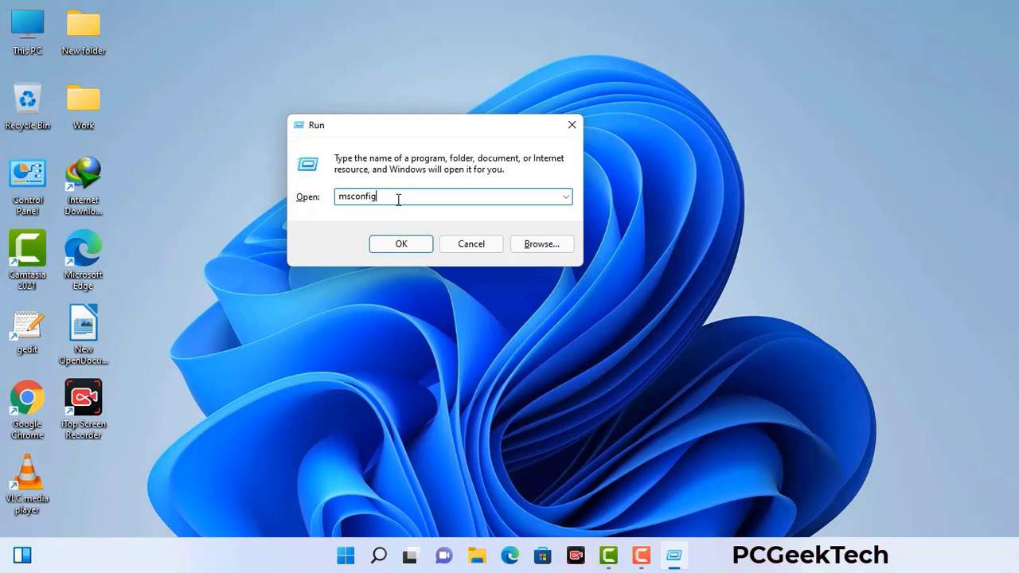
left_click(393, 246)
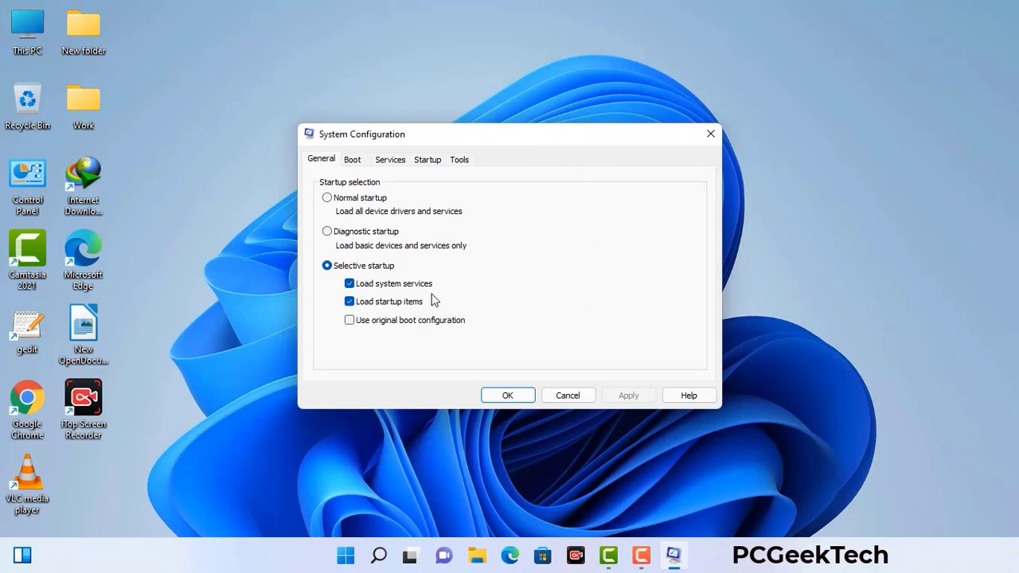
left_click(355, 163)
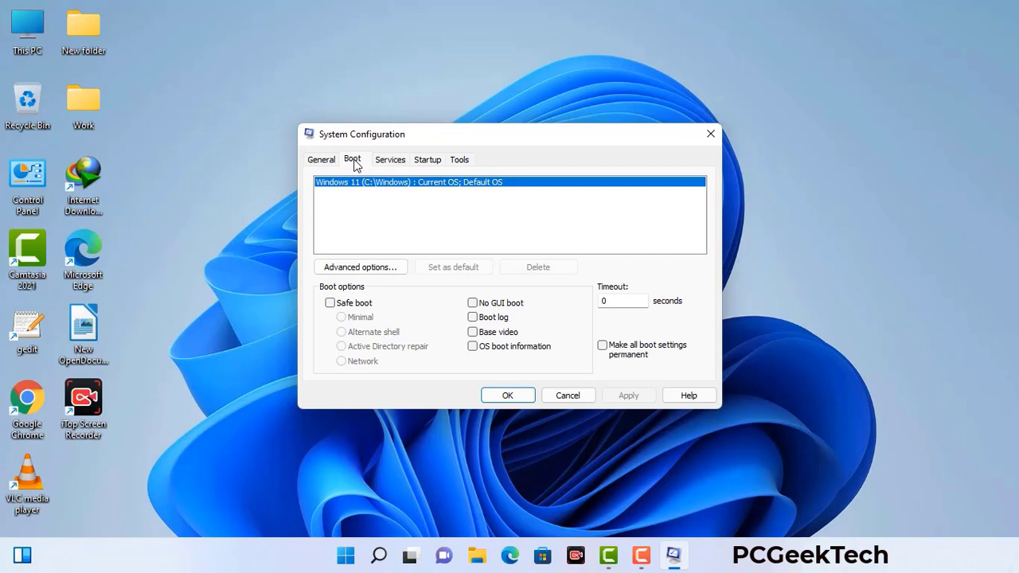
left_click(329, 305)
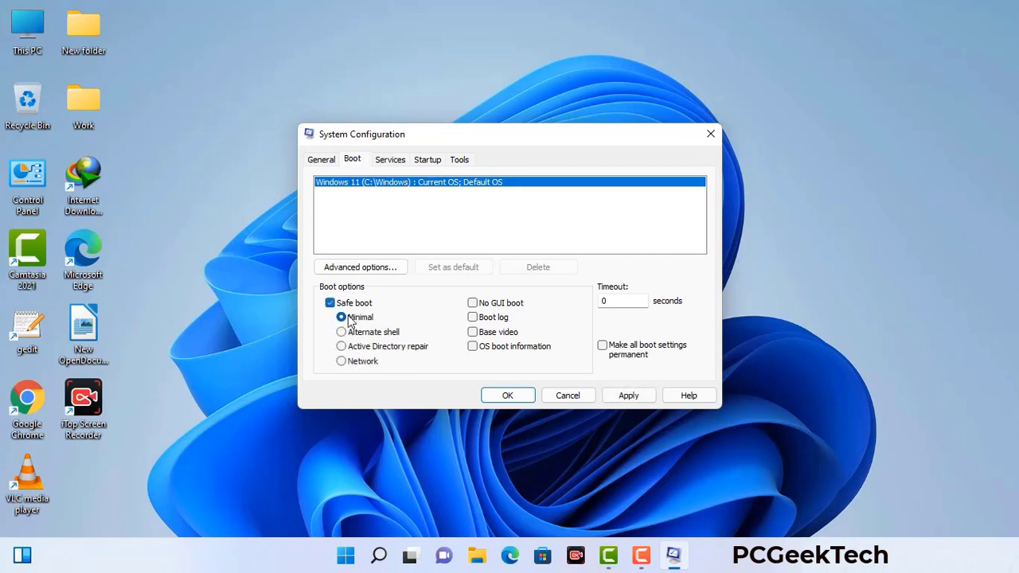
left_click(362, 362)
left_click(628, 396)
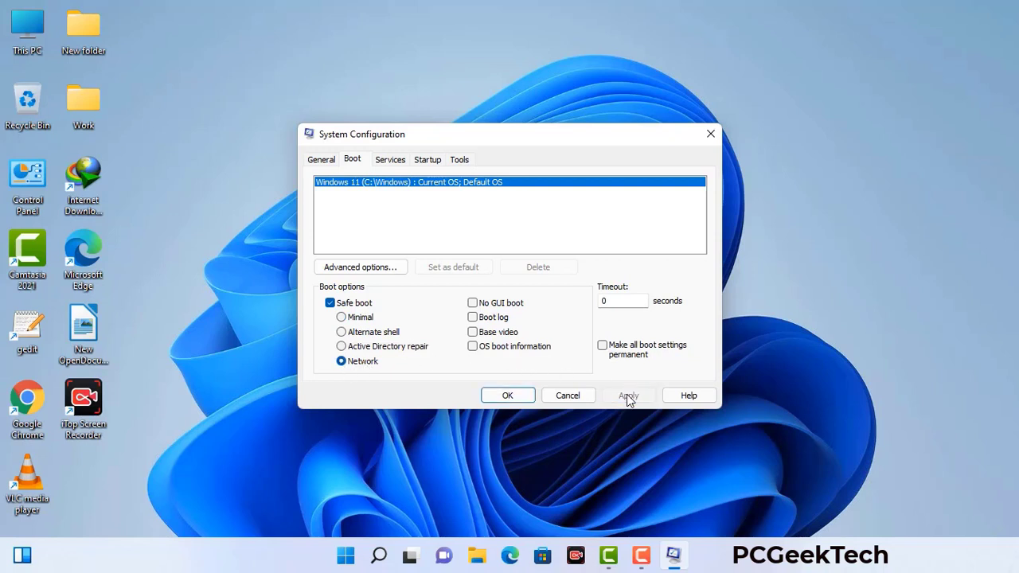
left_click(506, 396)
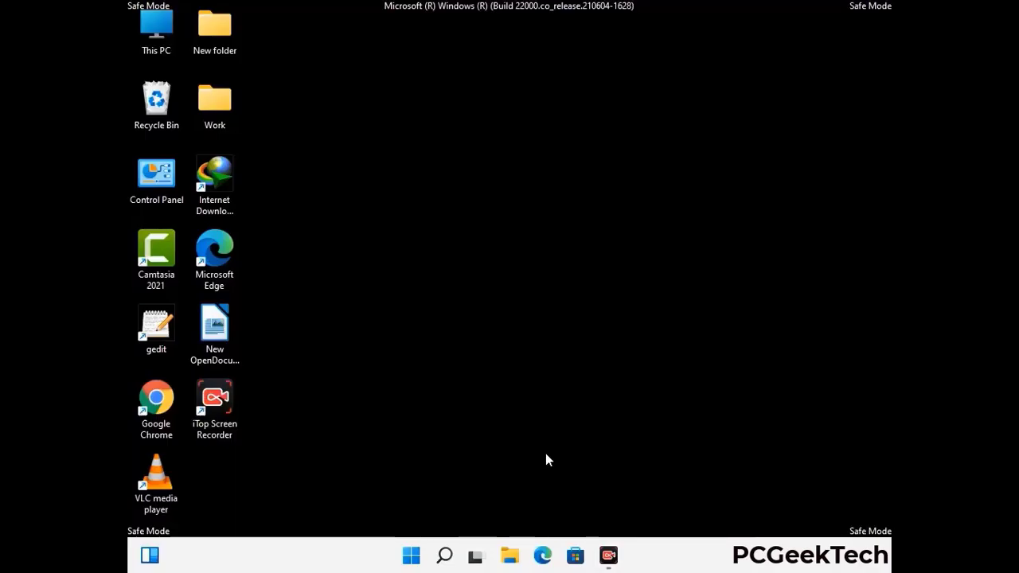
Turn on 'Show hidden files, folders, and drives' in File Explorer Options, then close Control Panel.
double_click(156, 191)
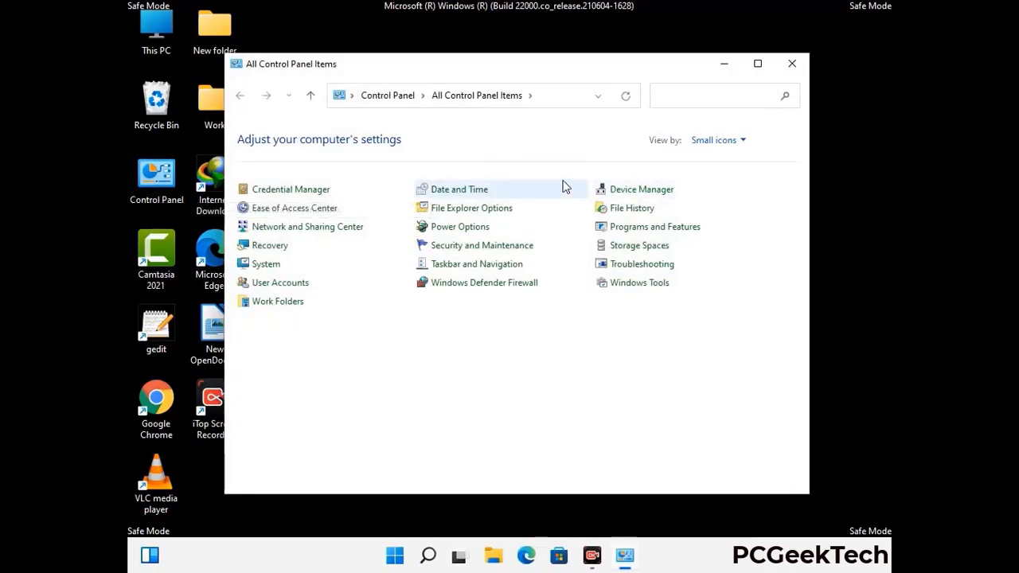
left_click(492, 215)
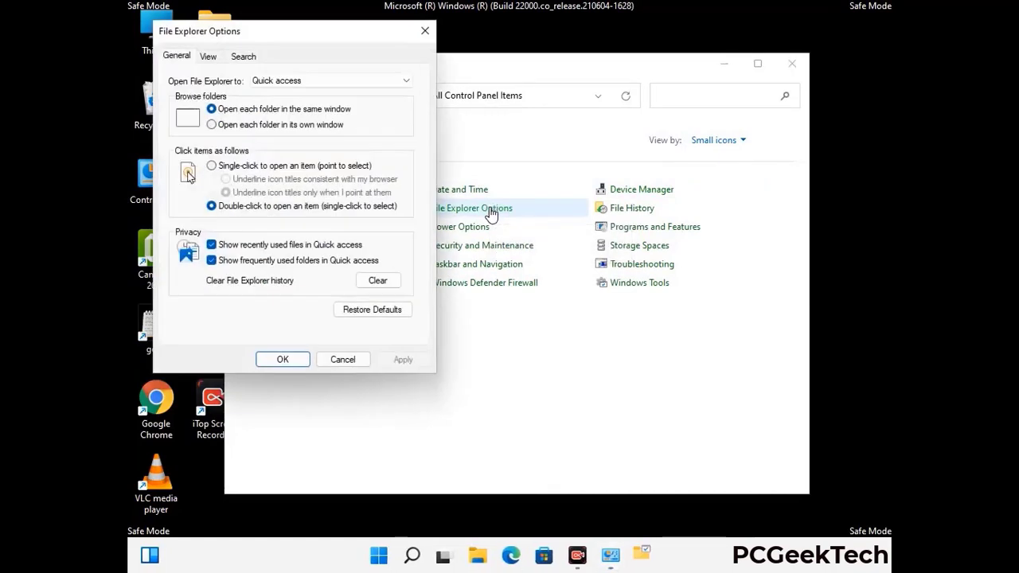
left_click(209, 57)
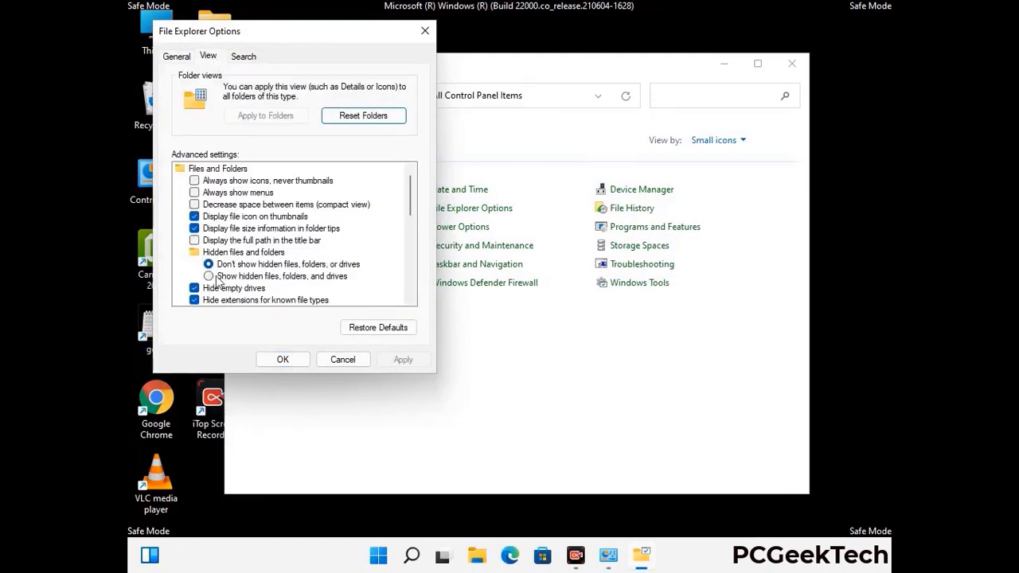
left_click(208, 276)
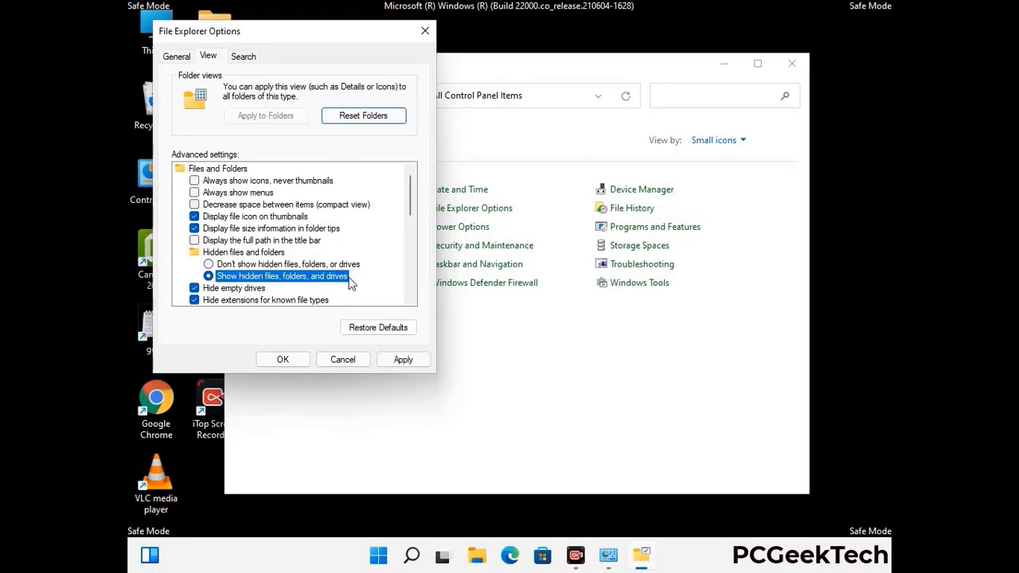
left_click(401, 359)
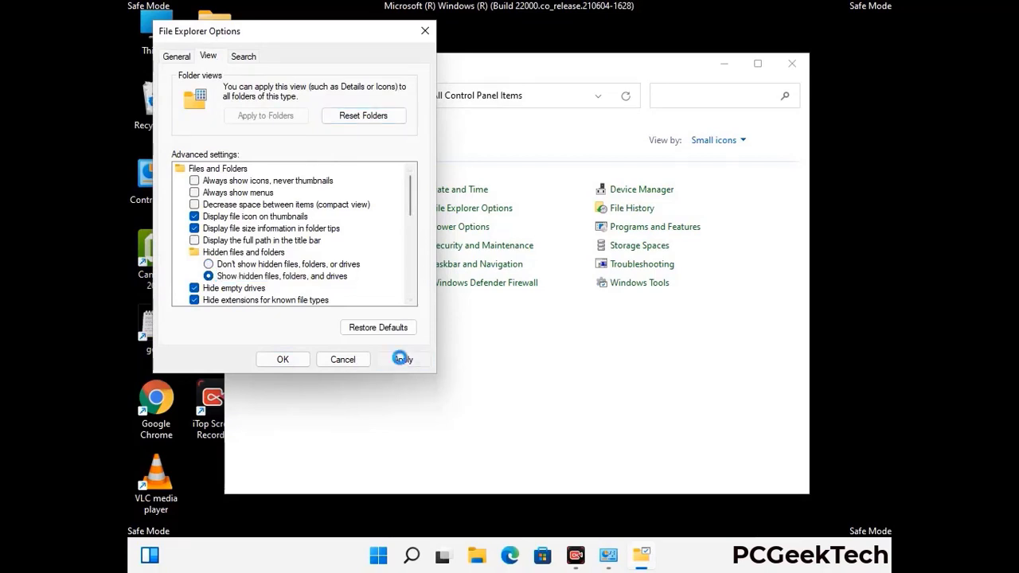
left_click(269, 360)
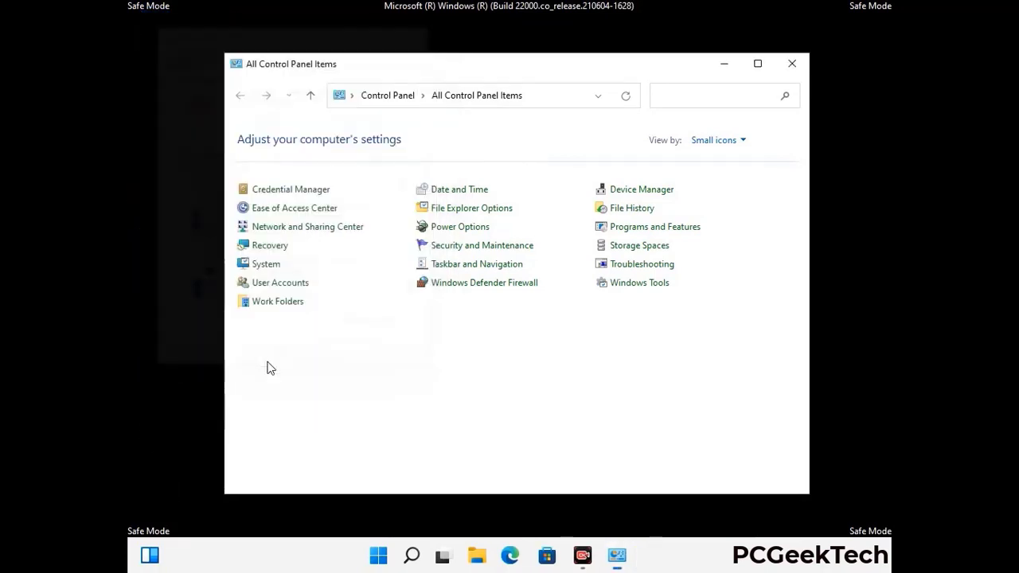
left_click(789, 67)
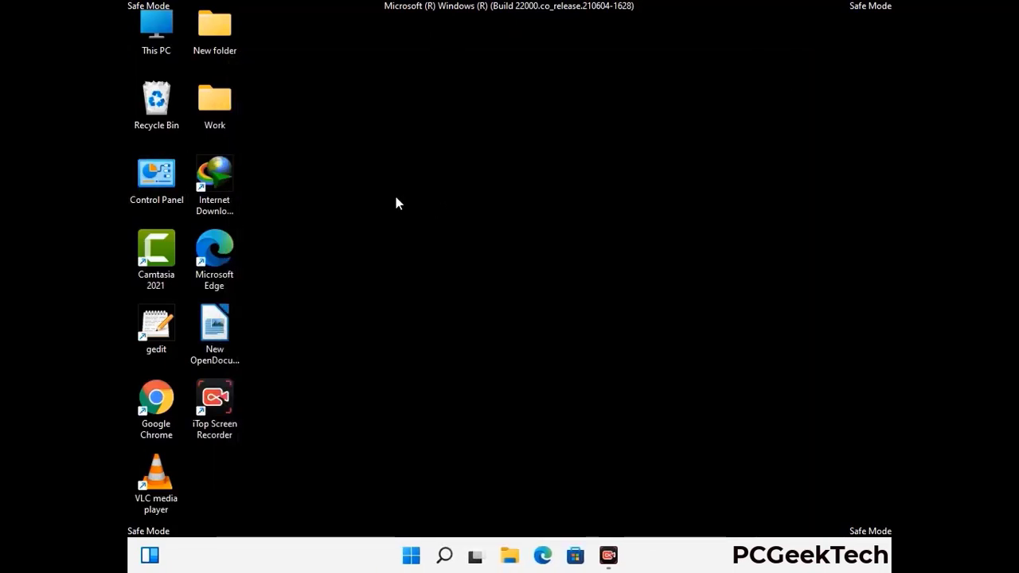
Browse through This PC to the C:\Windows\System32\drivers\etc folder.
double_click(151, 49)
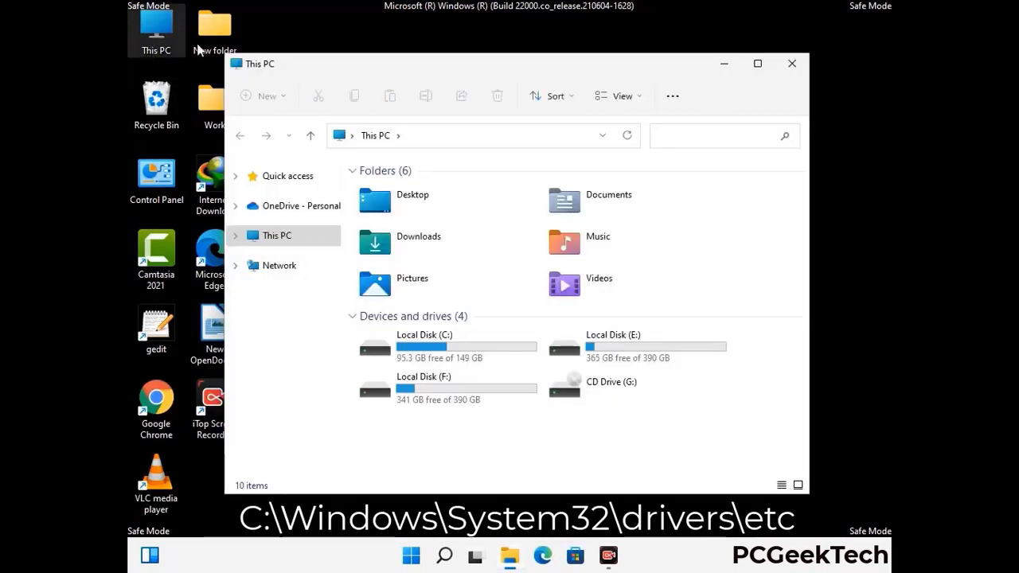
double_click(445, 349)
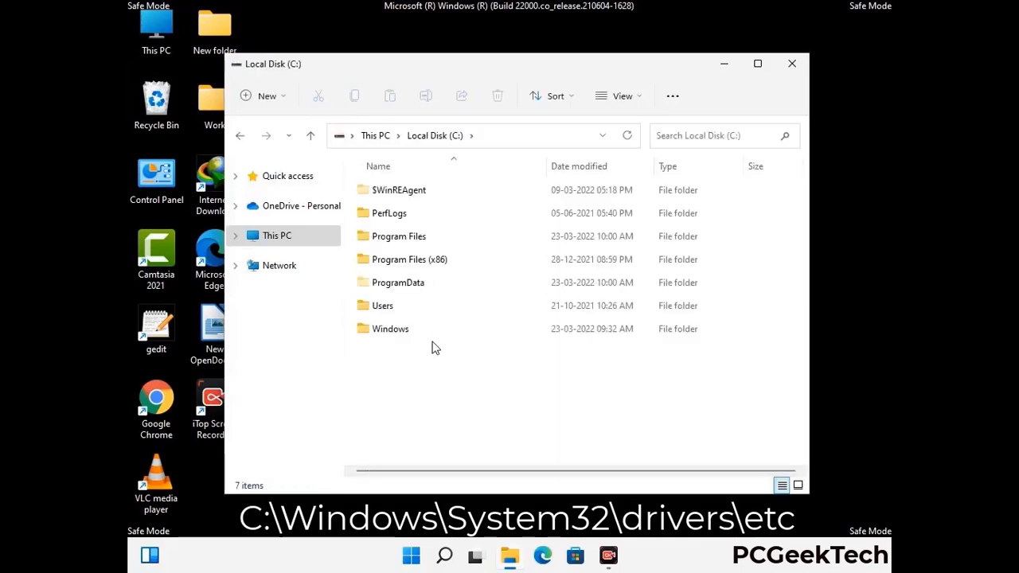
double_click(382, 329)
scroll(509, 340, "down", 5)
scroll(503, 344, "down", 12)
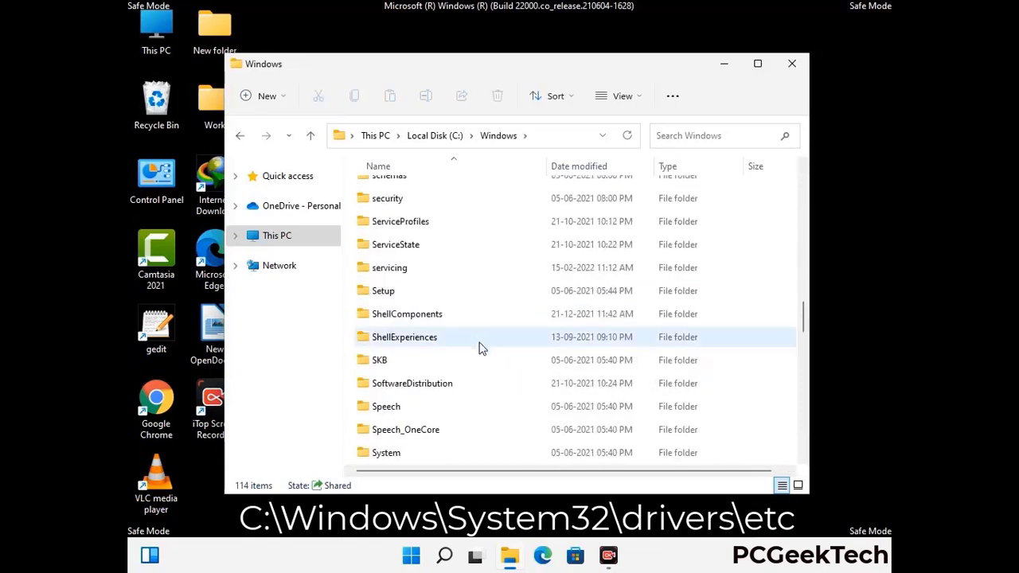
scroll(481, 348, "down", 3)
double_click(389, 336)
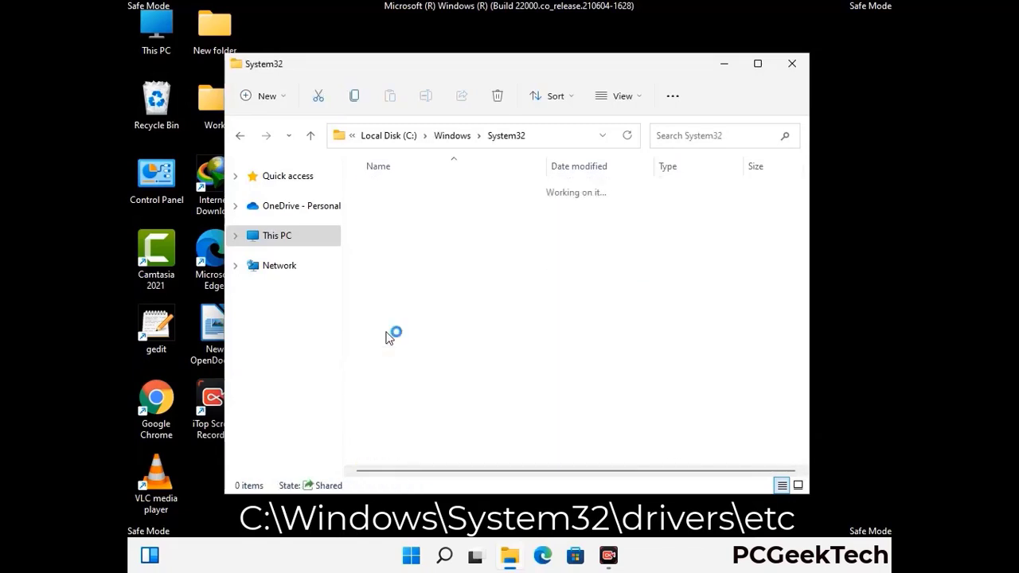
scroll(438, 346, "down", 5)
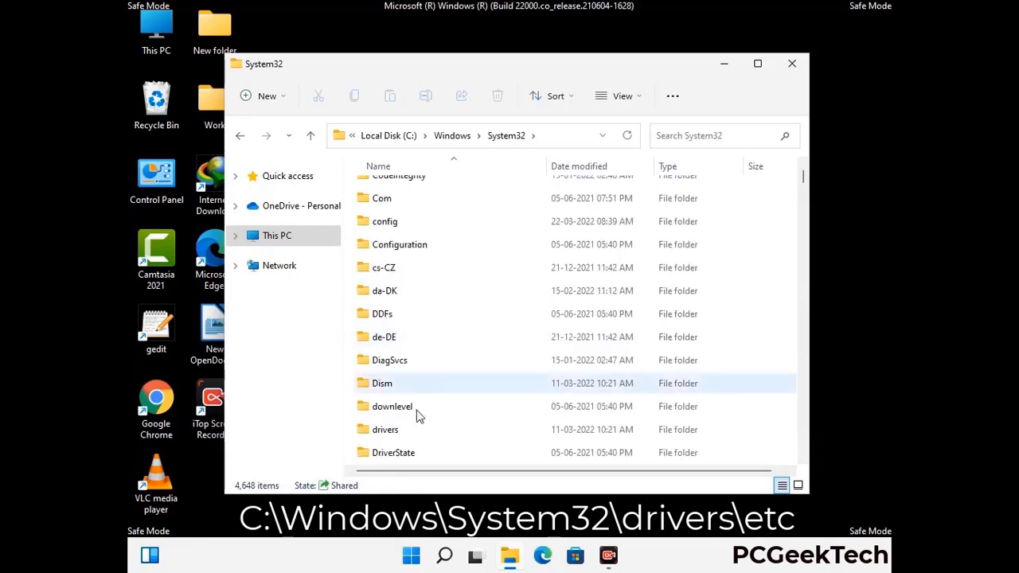
double_click(390, 434)
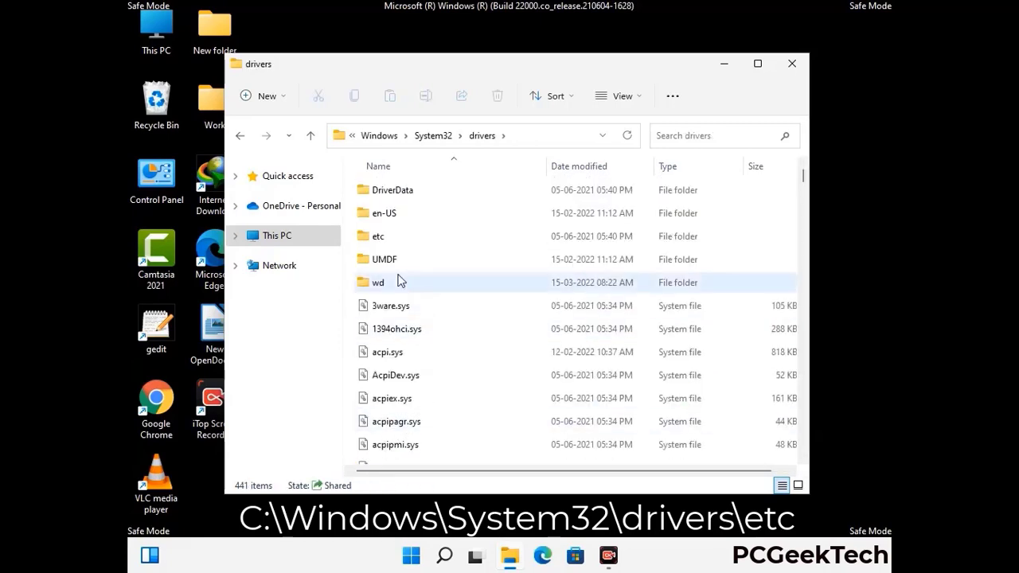
double_click(381, 237)
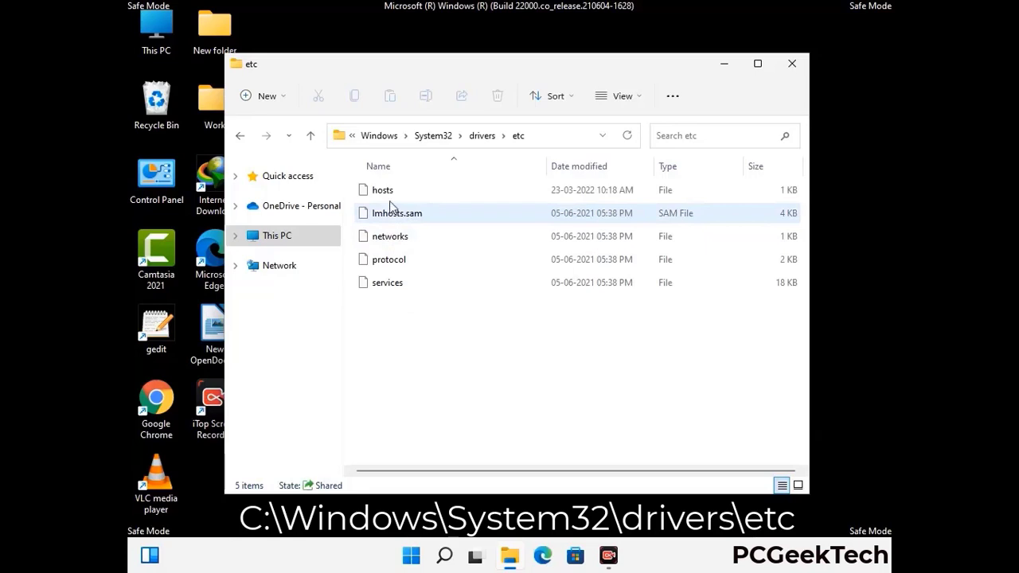
Open the hosts file, choosing Notepad as the app.
left_click(390, 195)
double_click(390, 195)
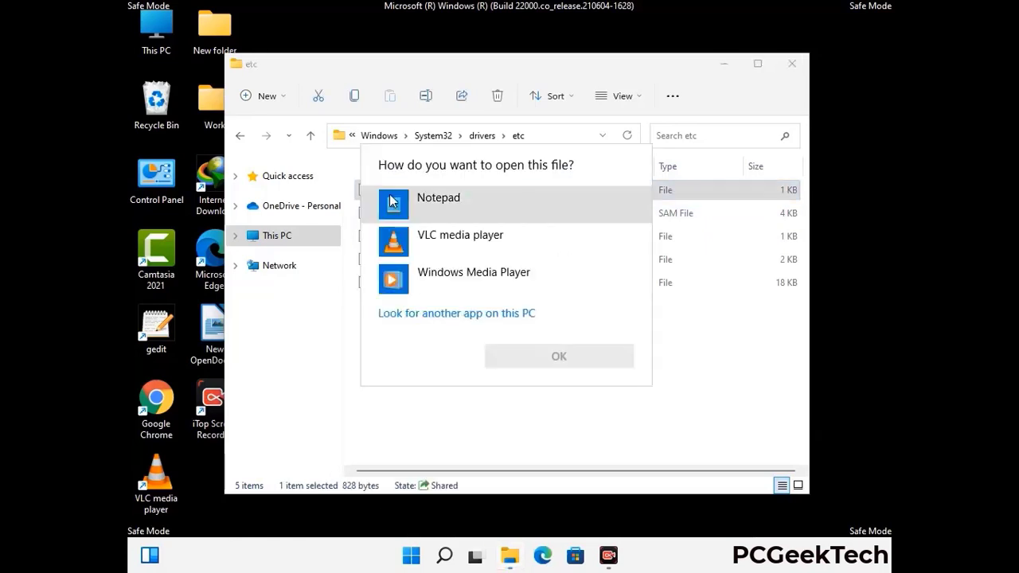
left_click(460, 204)
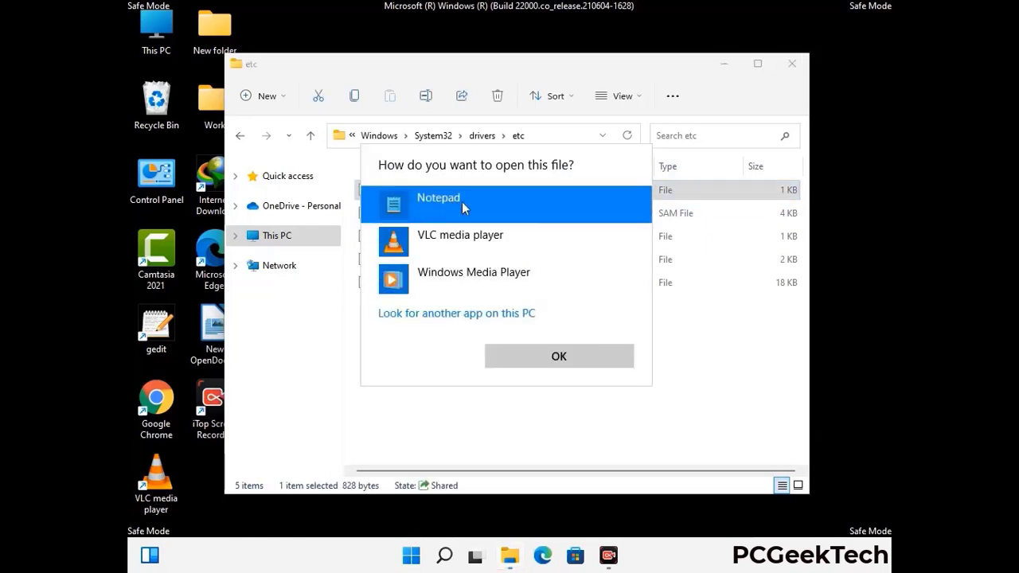
Open hosts in Notepad, add a blank line at the end, and save it.
left_click(560, 358)
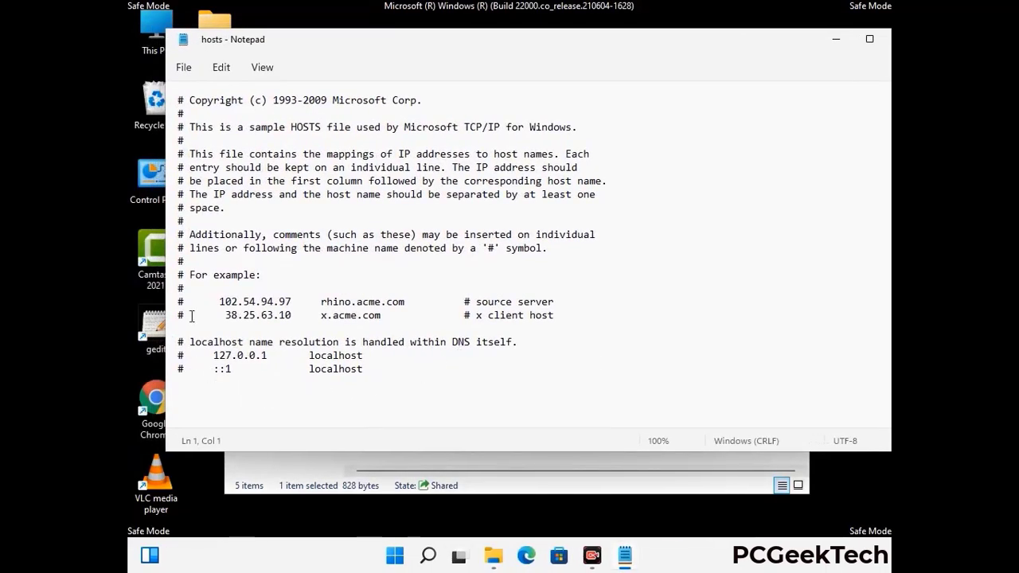
left_click(381, 374)
key("Return")
scroll(390, 231, "down", 1)
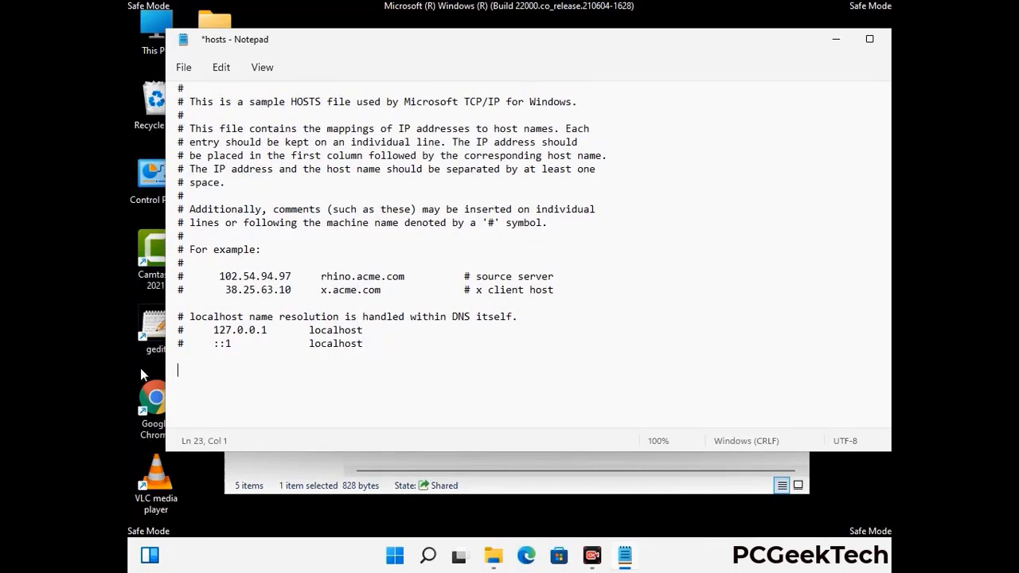
left_click(183, 68)
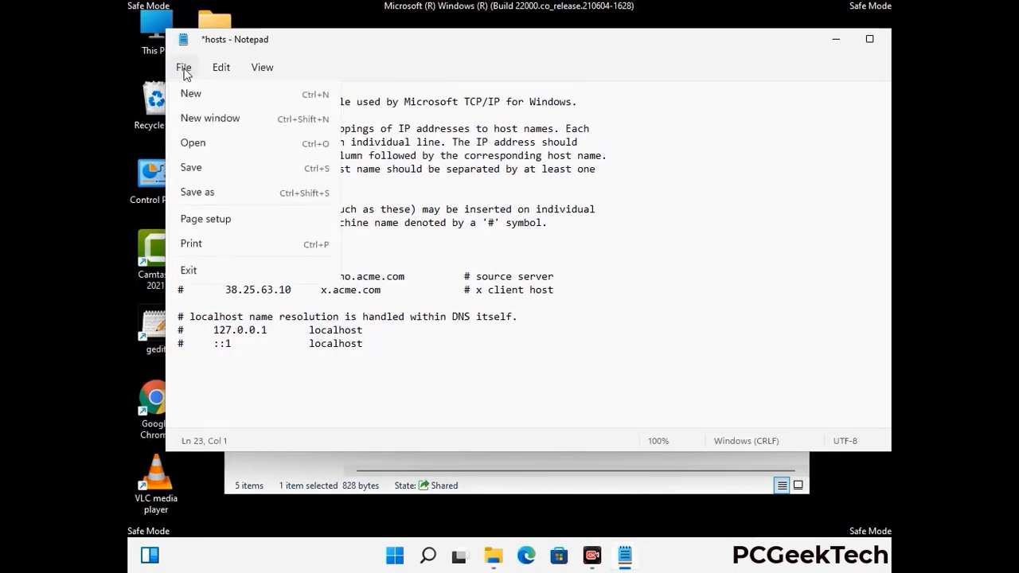
left_click(191, 169)
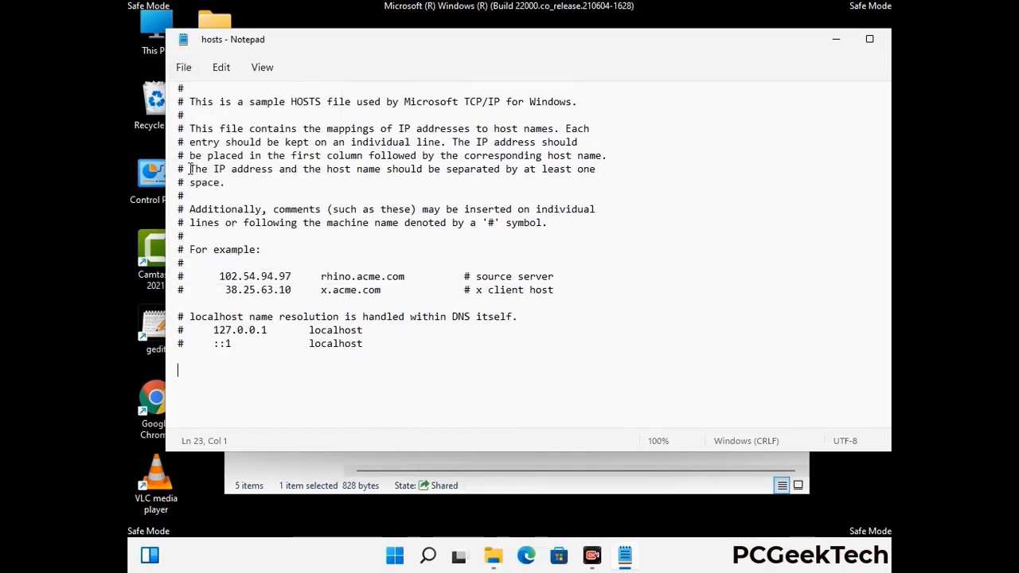
Close Notepad and the etc folder window.
left_click_drag(771, 50, 654, 50)
left_click(785, 42)
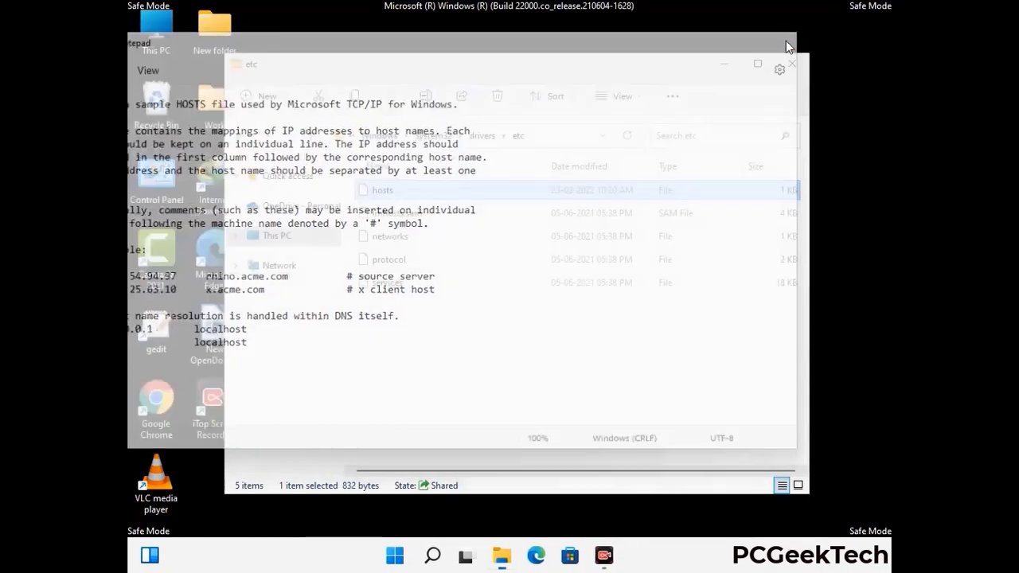
left_click(791, 63)
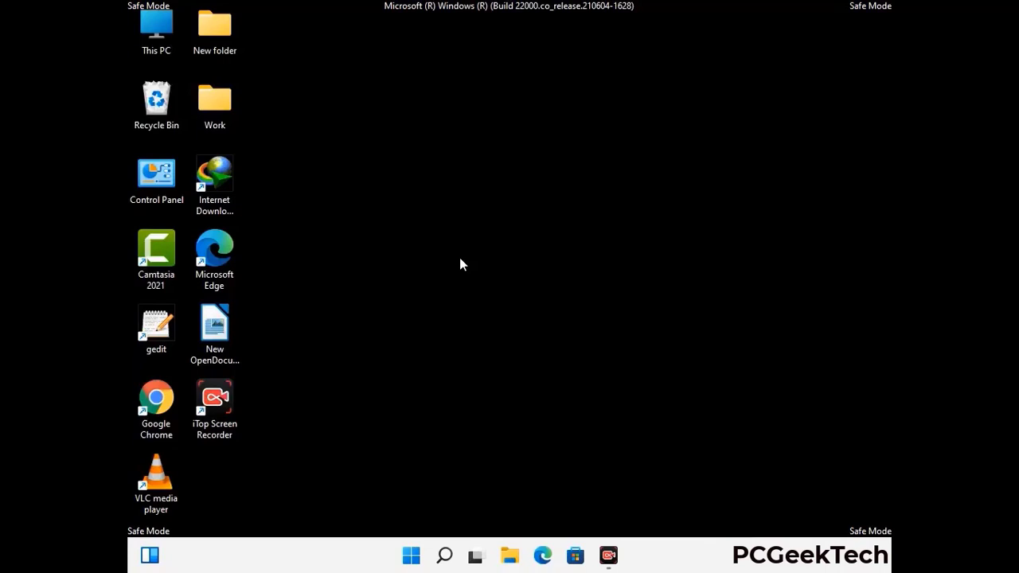
Open the Roaming AppData folder by running %appdata% from Run.
key("super+r")
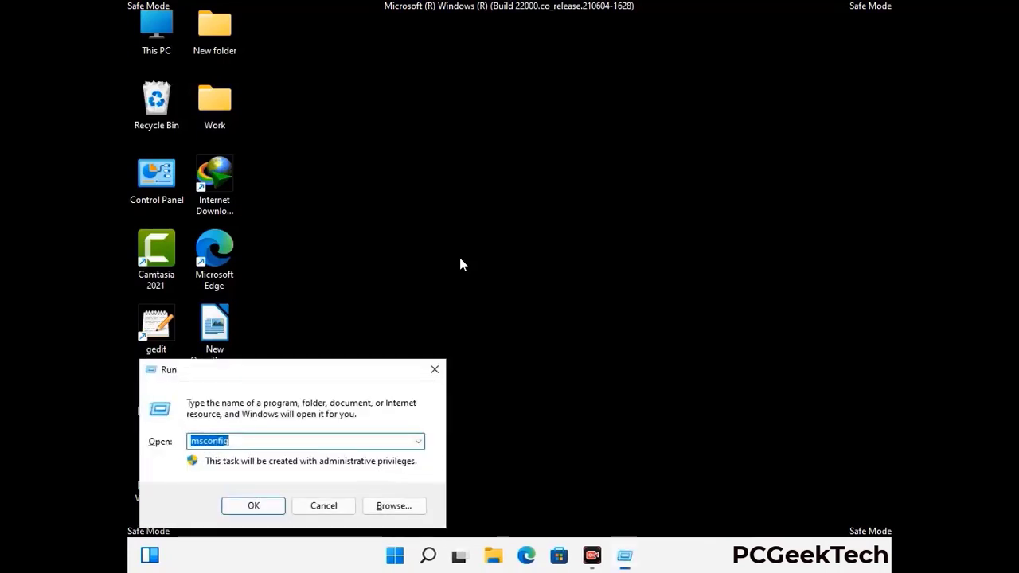
left_click_drag(291, 364, 472, 159)
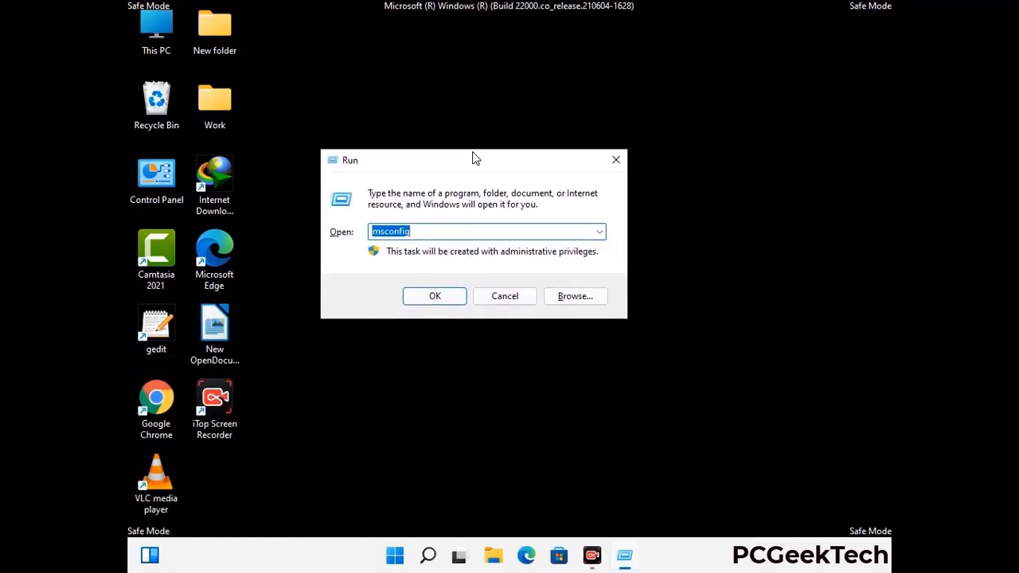
type("%")
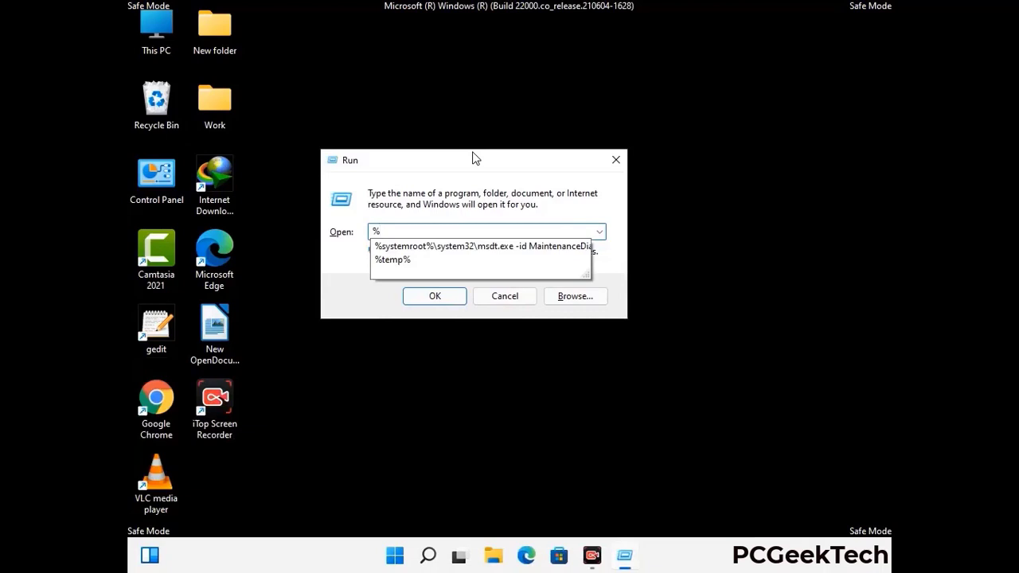
type("appdat")
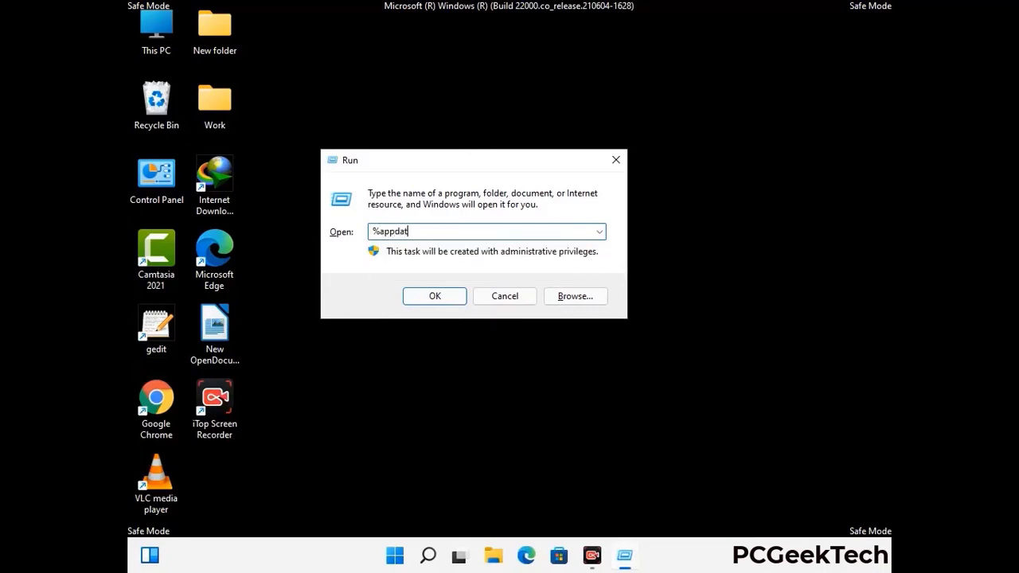
type("a%")
key("Return")
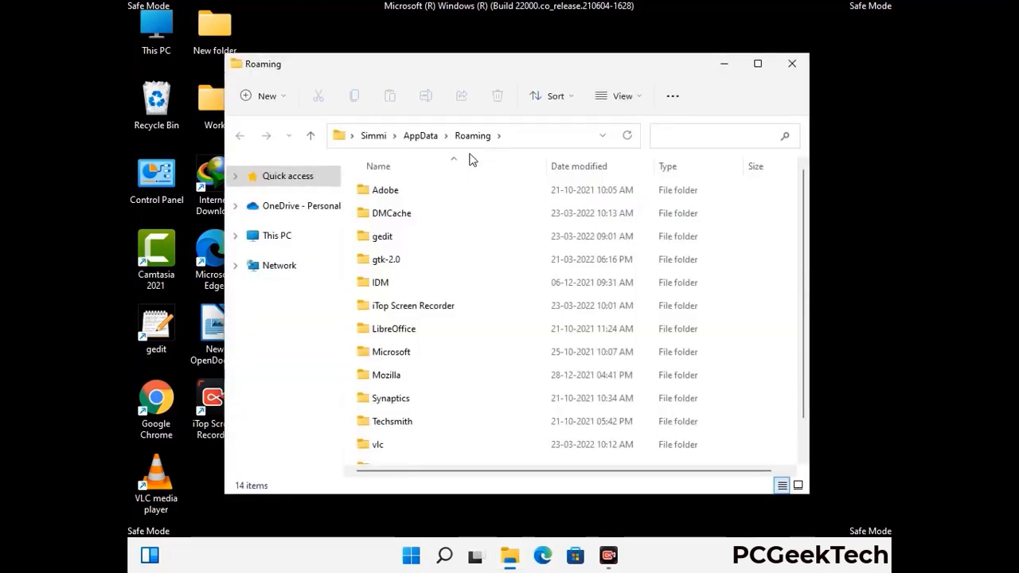
Delete the Zoom folder from AppData\Roaming and close the window.
left_click(481, 213)
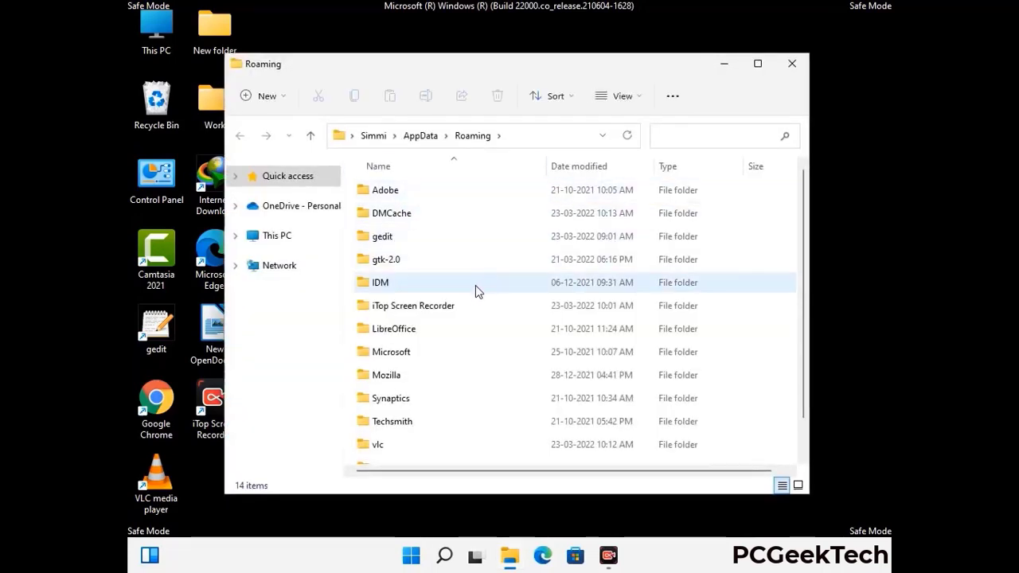
scroll(480, 285, "down", 1)
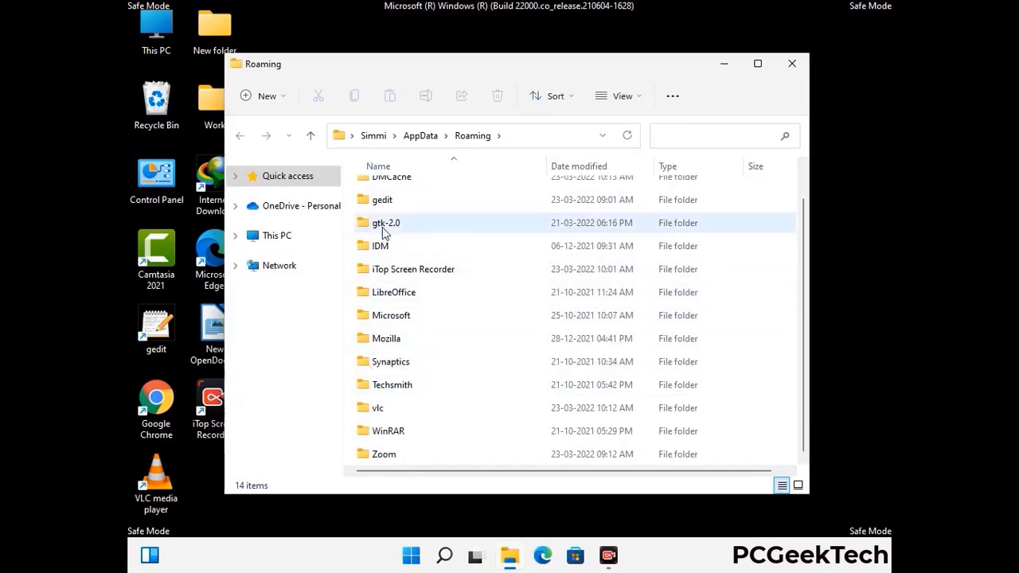
scroll(378, 254, "up", 1)
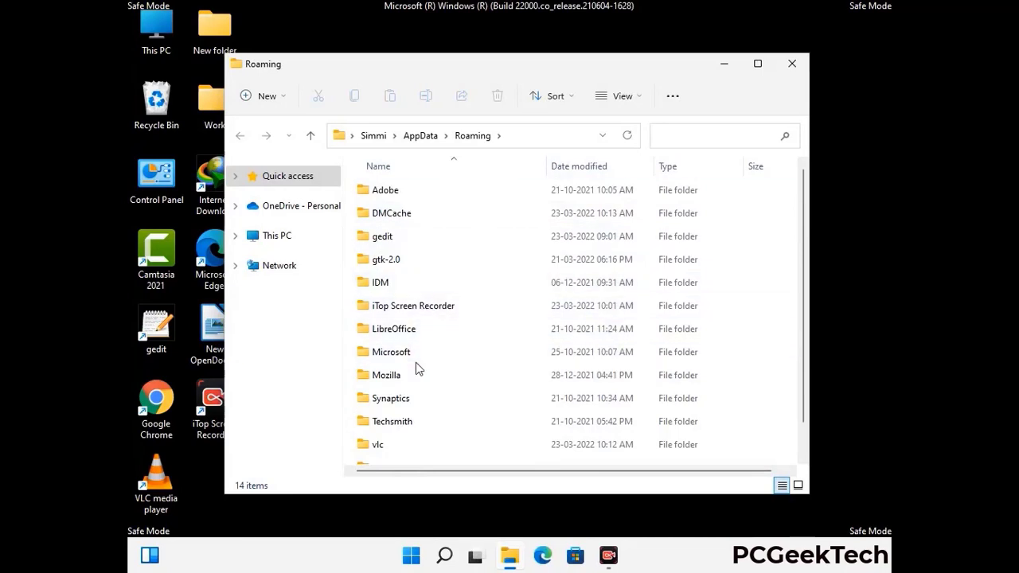
scroll(410, 382, "down", 1)
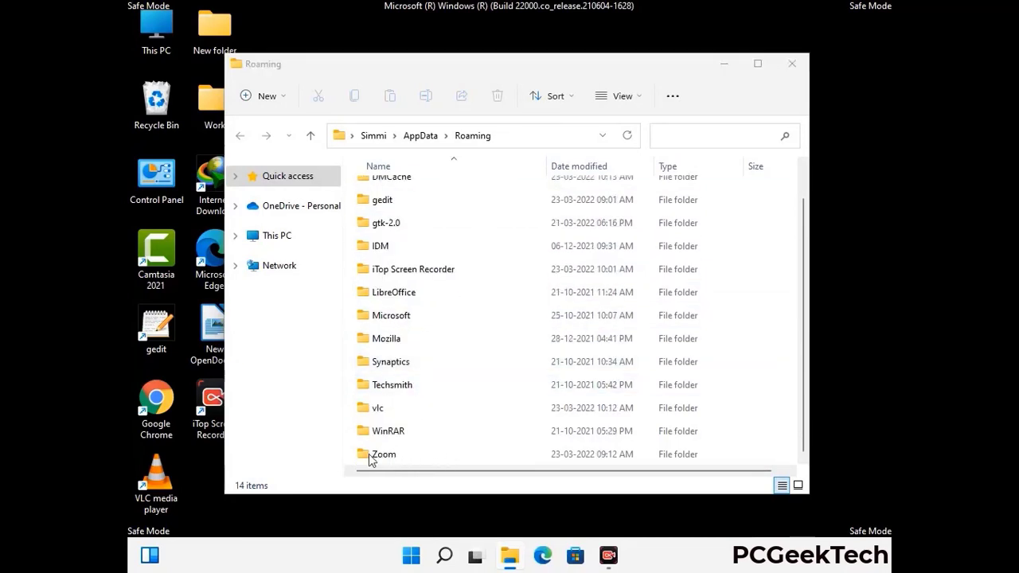
left_click(570, 451)
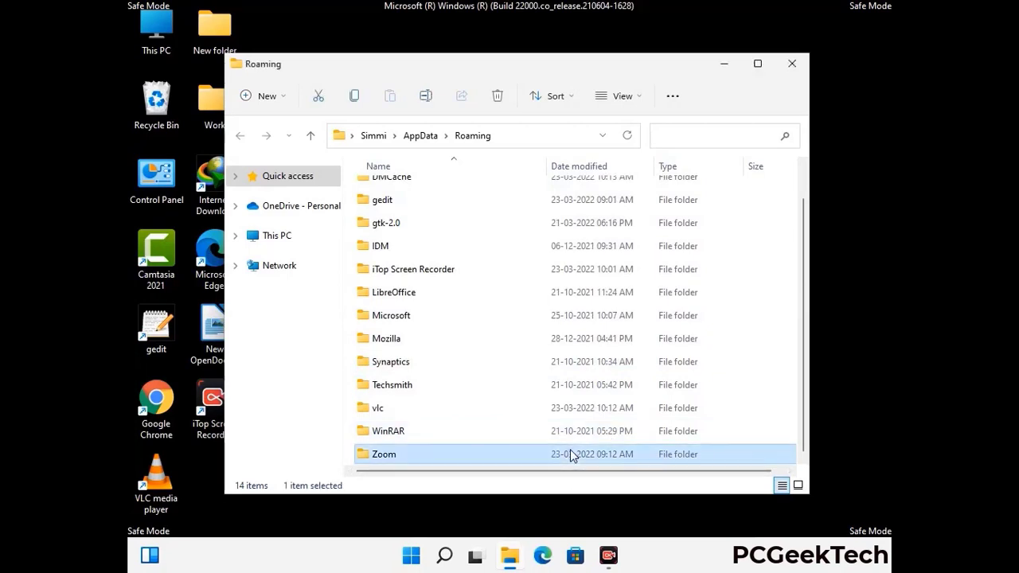
left_click(503, 102)
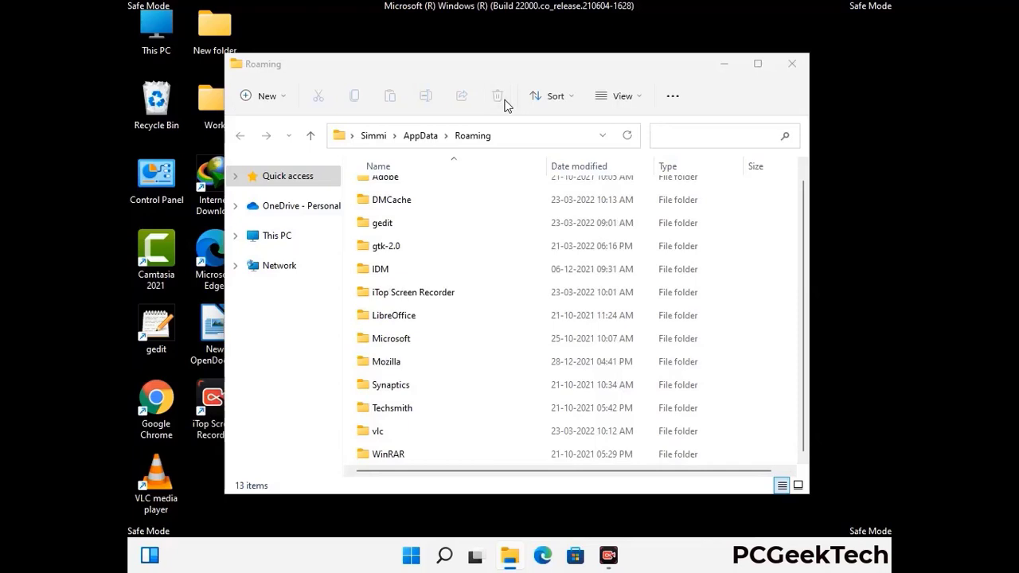
left_click(791, 65)
left_click(791, 67)
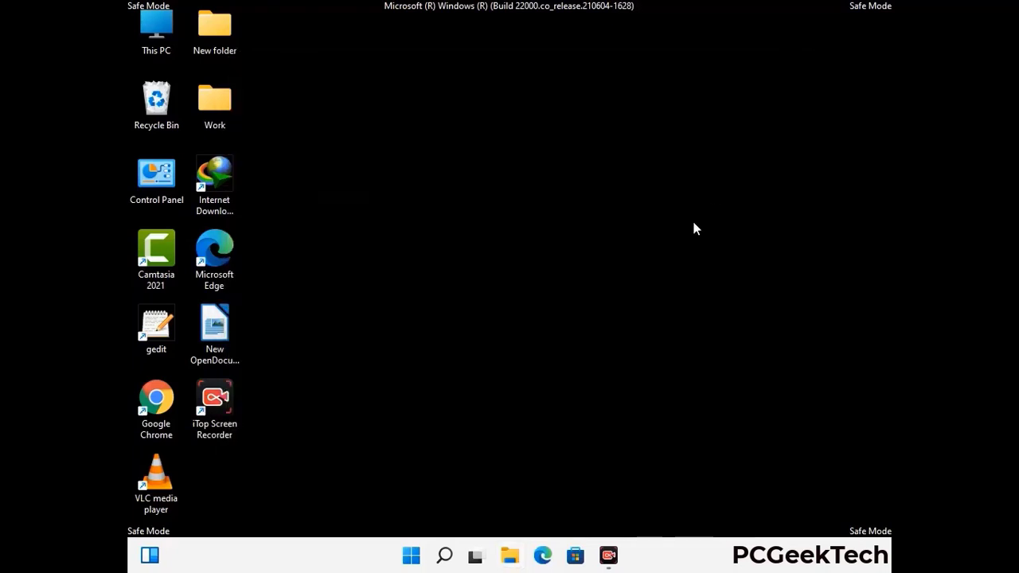
Run %LocalAppData% to open the AppData\Local folder in File Explorer.
key("super+r")
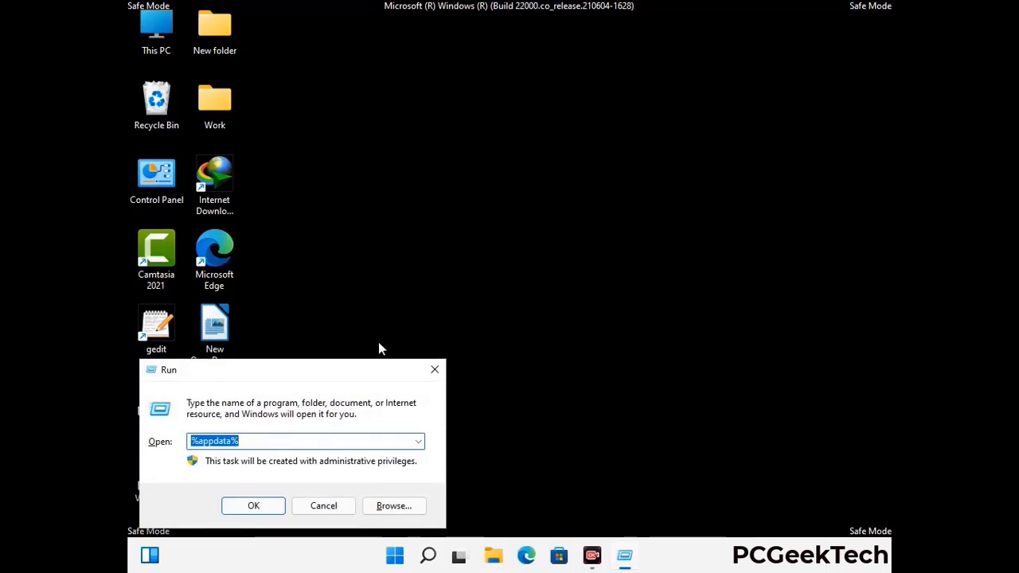
left_click_drag(319, 378, 534, 201)
type("%Local")
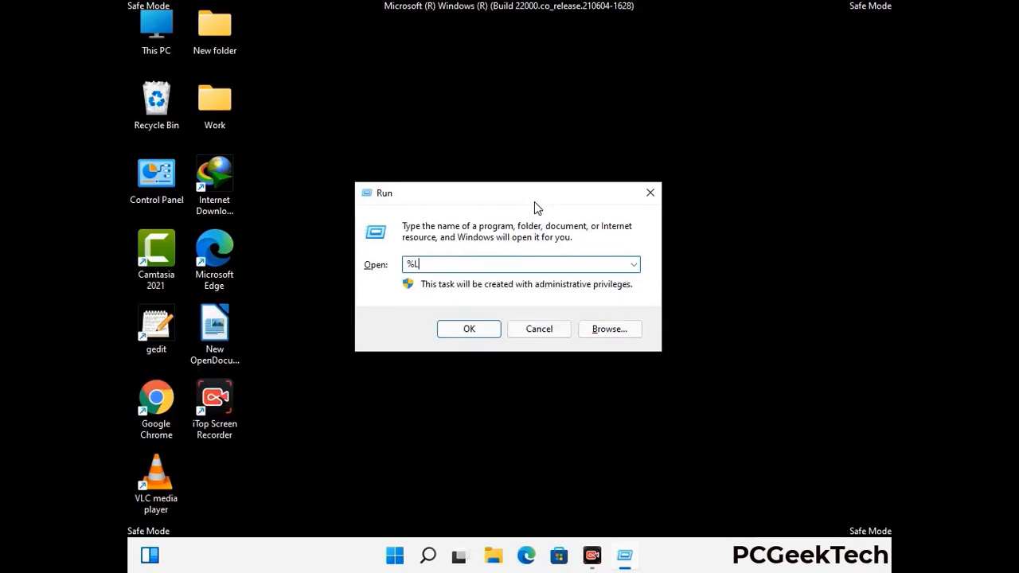
type("AppData%")
key("Return")
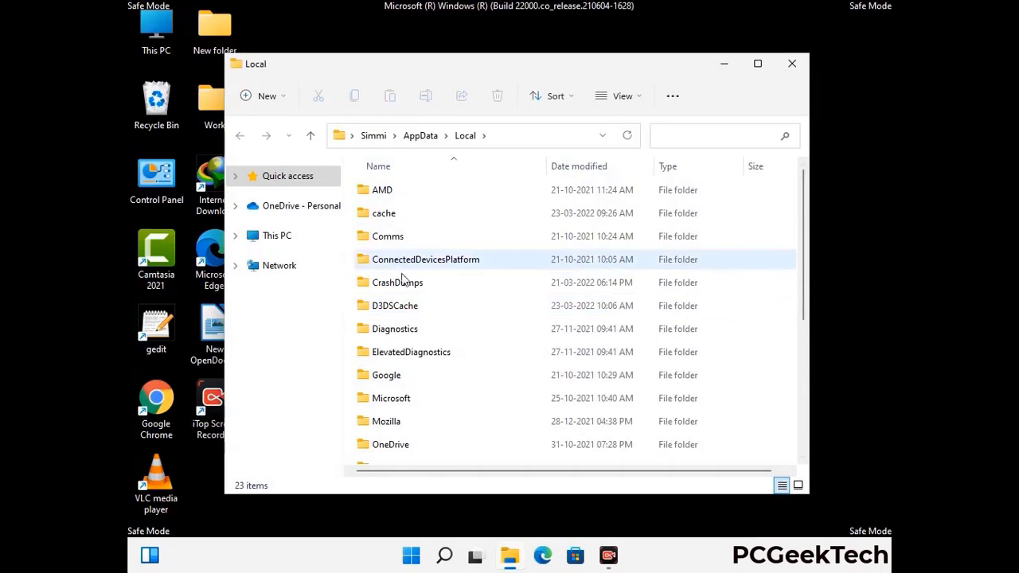
Delete the Mozilla folder from AppData\Local, leaving 22 items, and close the window.
scroll(426, 351, "down", 1)
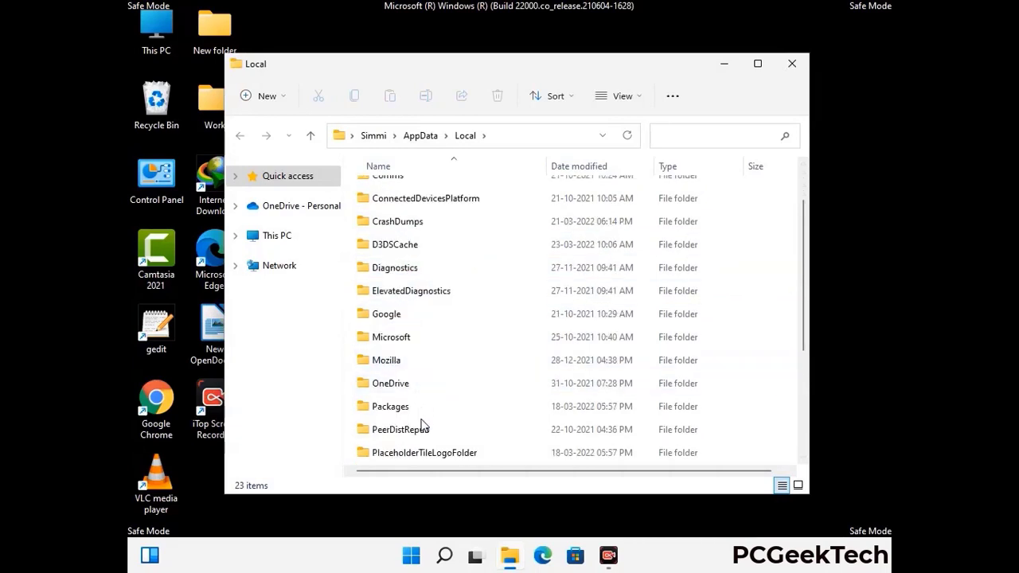
left_click(398, 362)
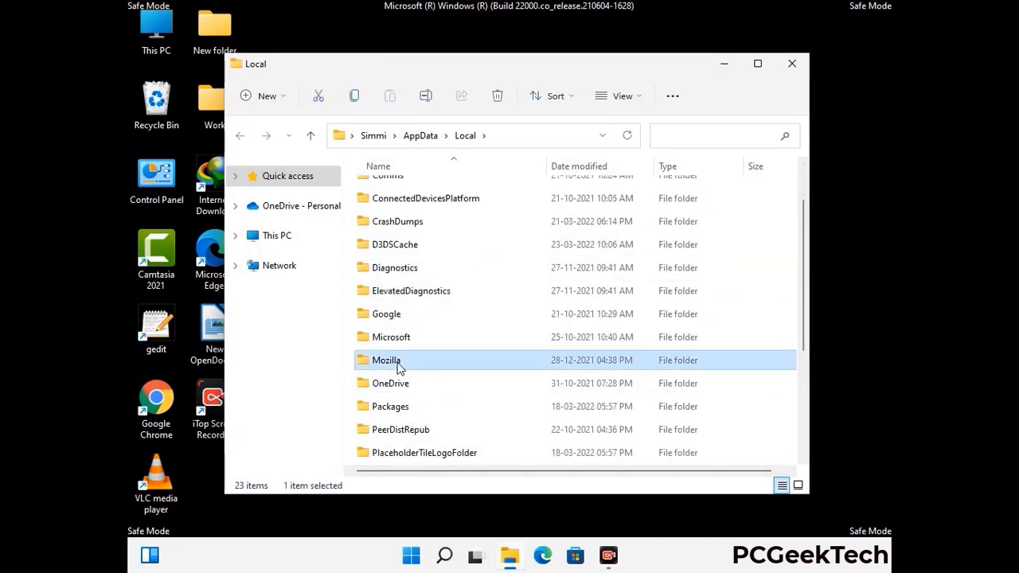
left_click(497, 96)
left_click(496, 96)
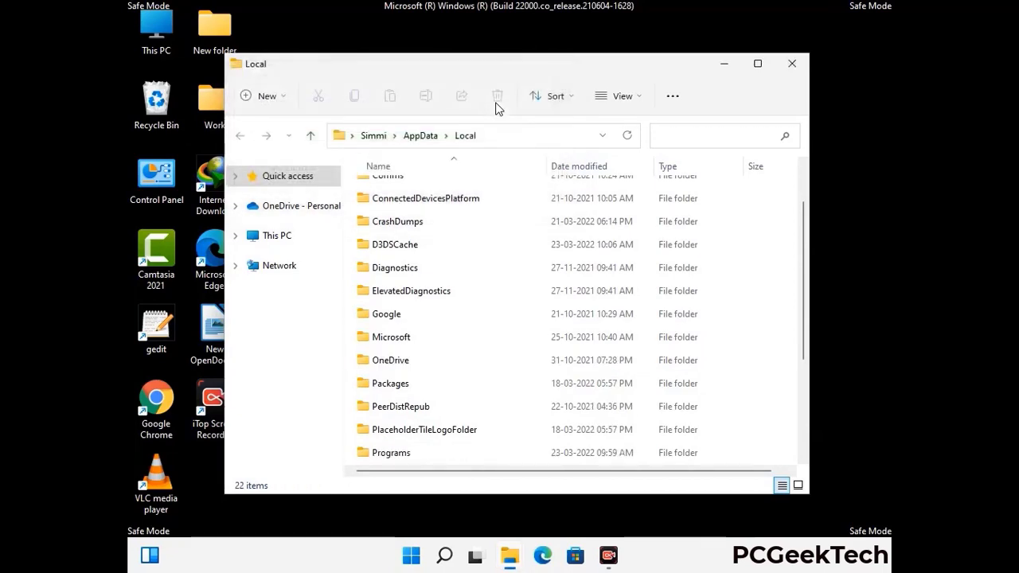
left_click(793, 71)
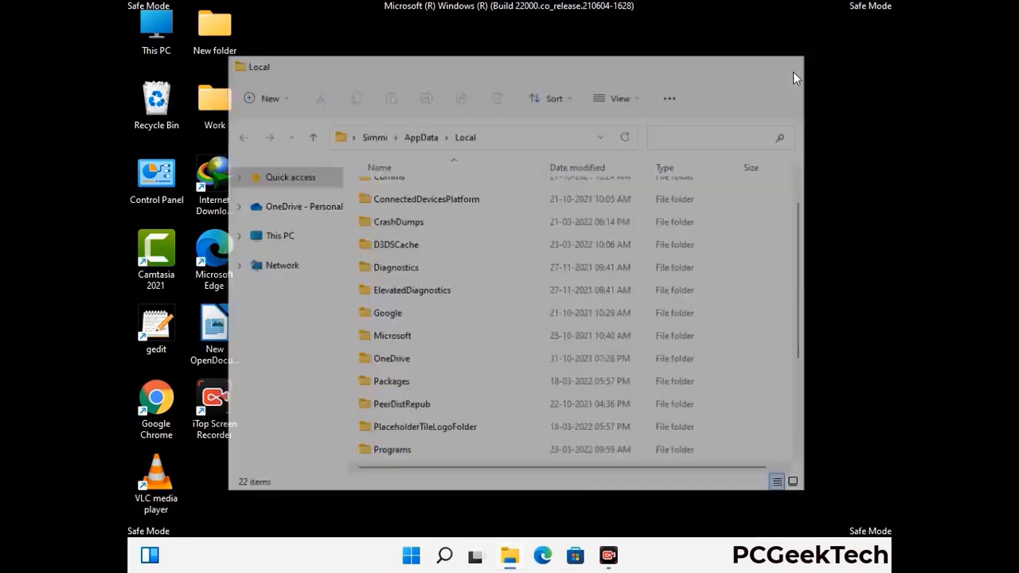
Run %ProgramData% to open the C:\ProgramData folder in File Explorer.
key("super+r")
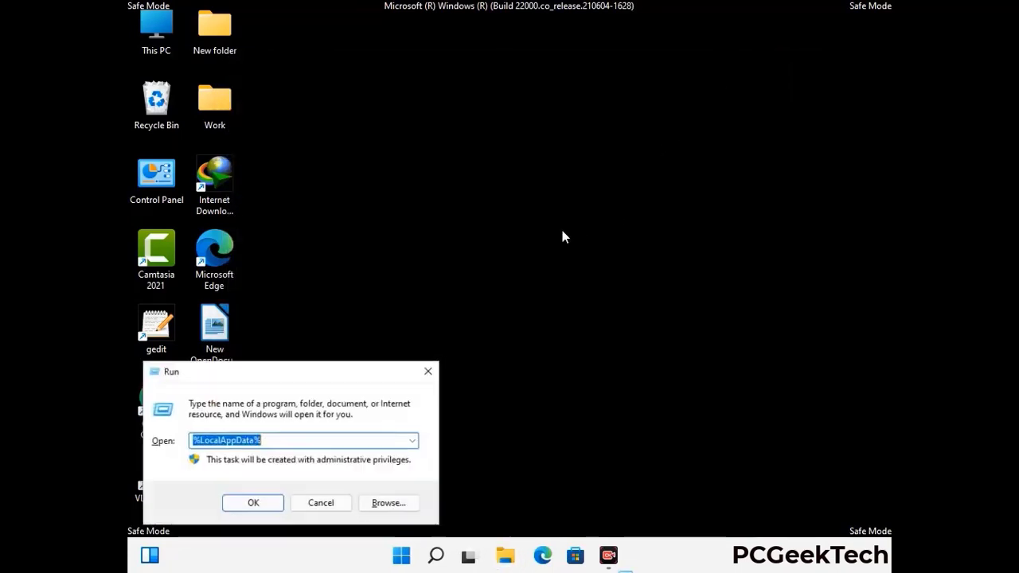
left_click_drag(257, 382, 465, 208)
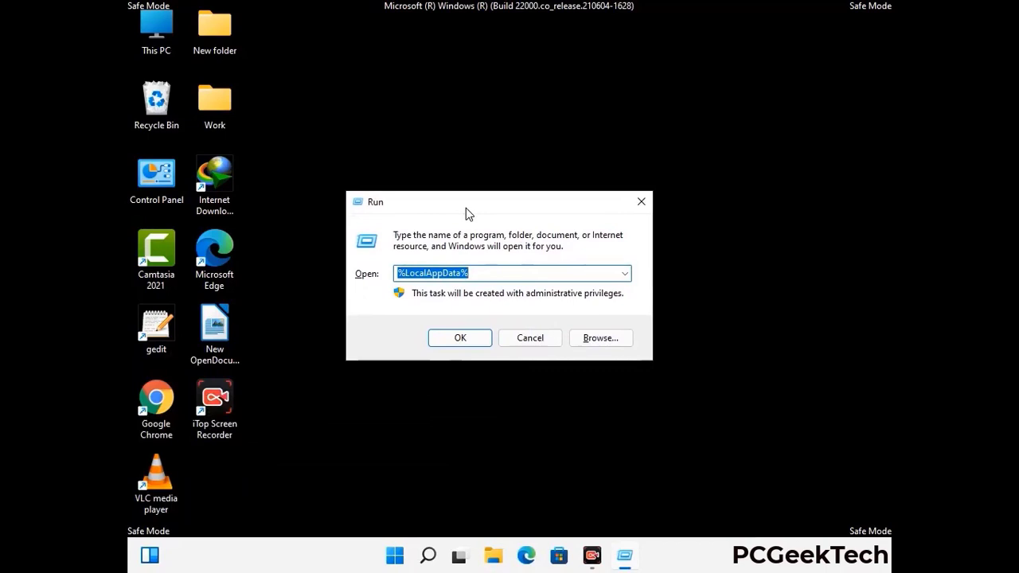
type("%")
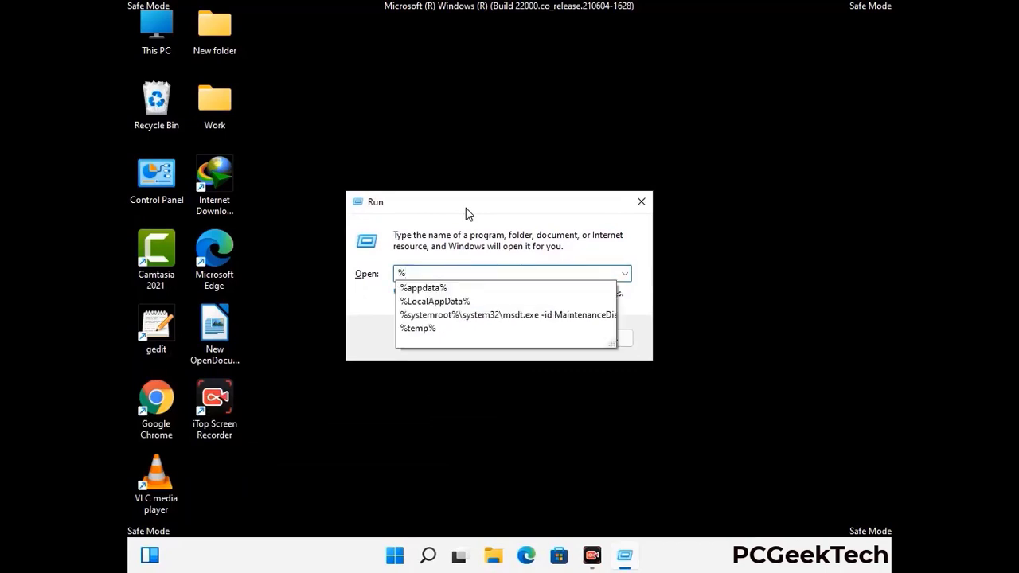
type("Pro")
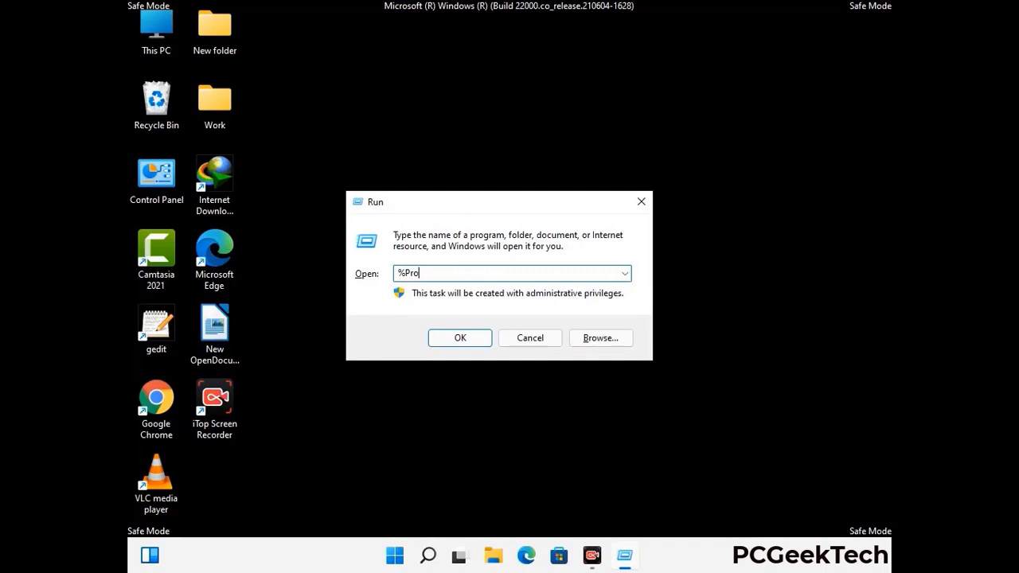
type("gram")
key("Return")
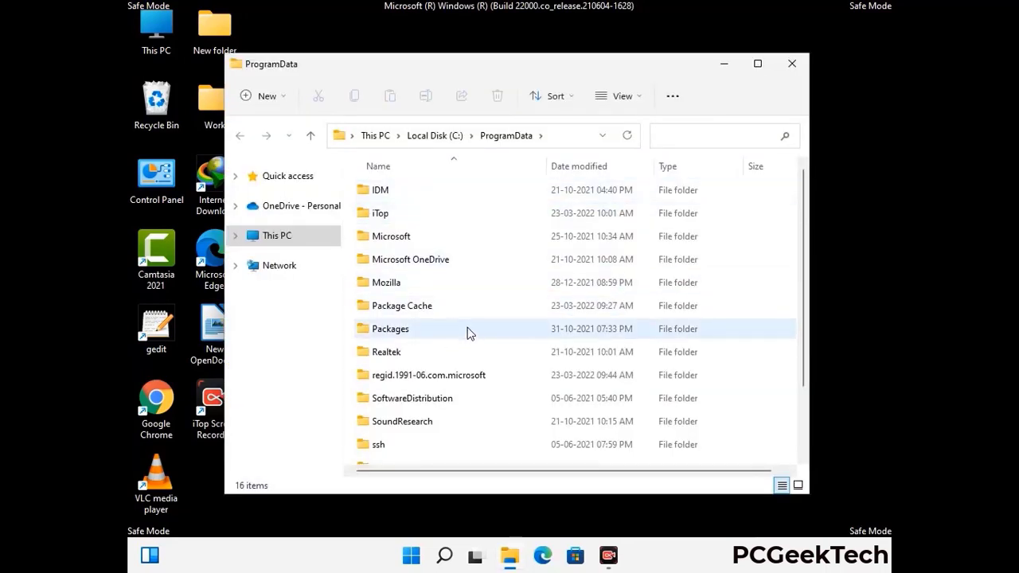
Delete the Mozilla folder from C:\ProgramData, leaving 15 items, and close File Explorer.
scroll(467, 337, "down", 1)
scroll(465, 350, "down", 1)
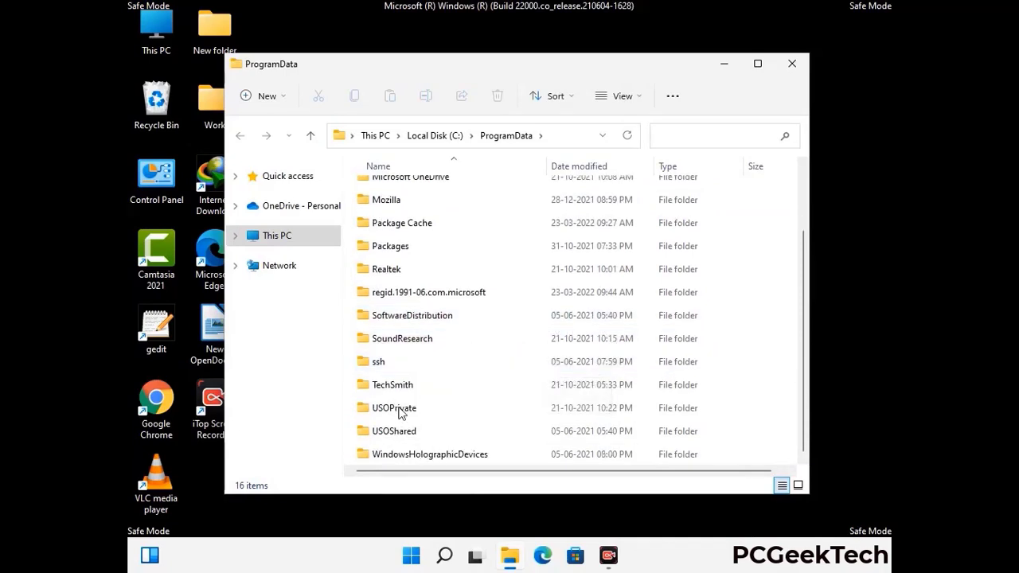
left_click(394, 200)
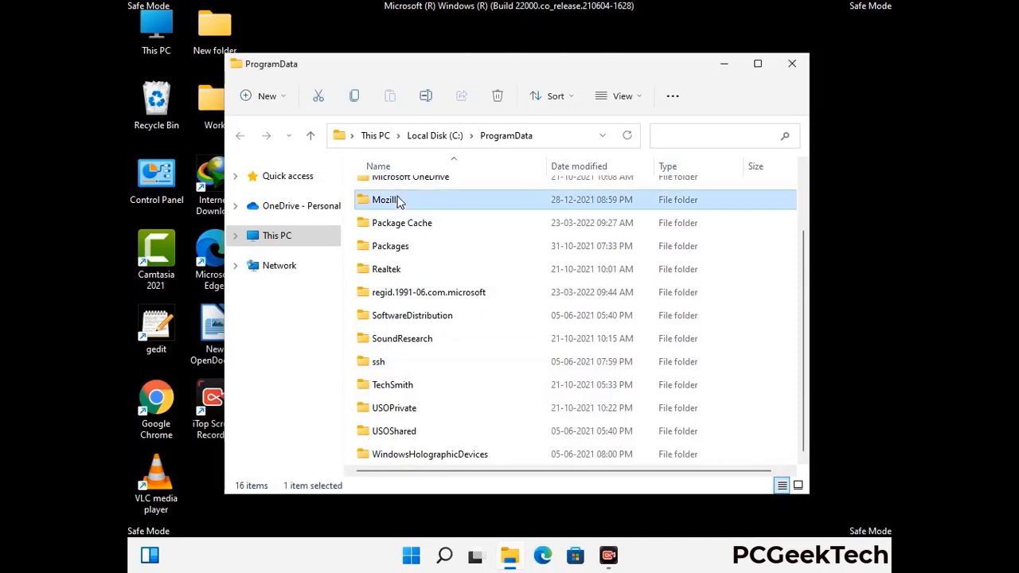
left_click(498, 96)
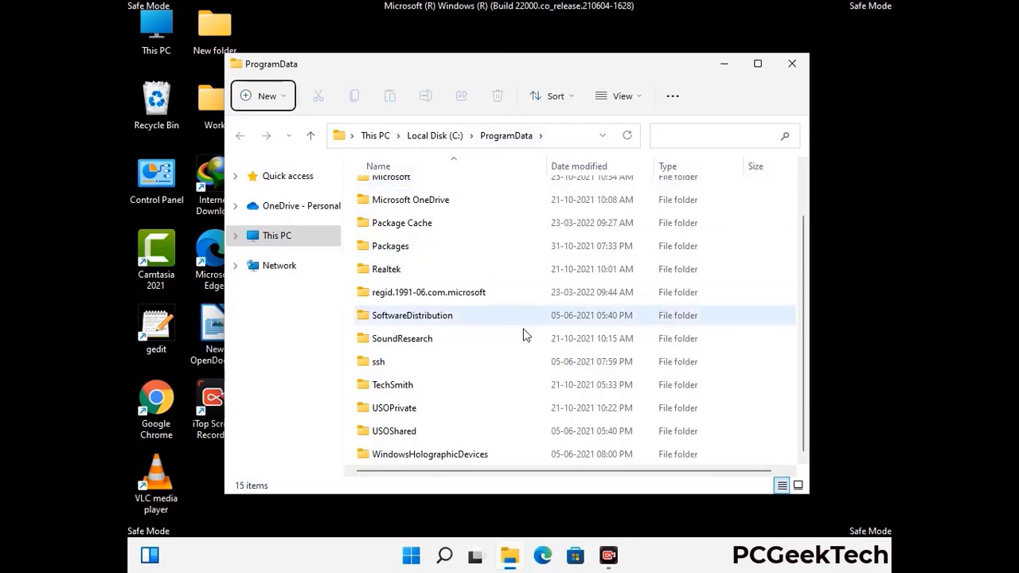
scroll(525, 336, "up", 2)
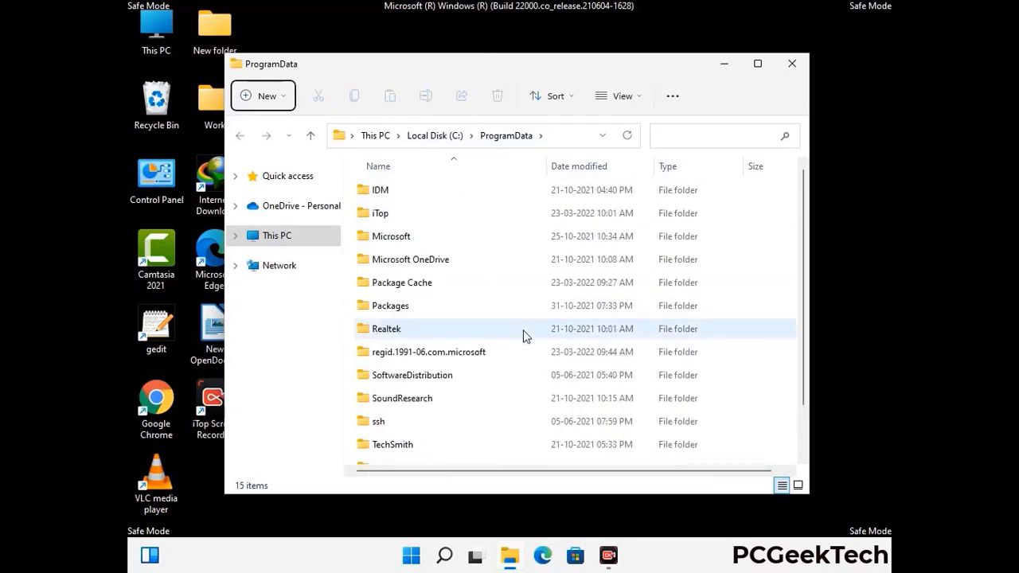
left_click(799, 66)
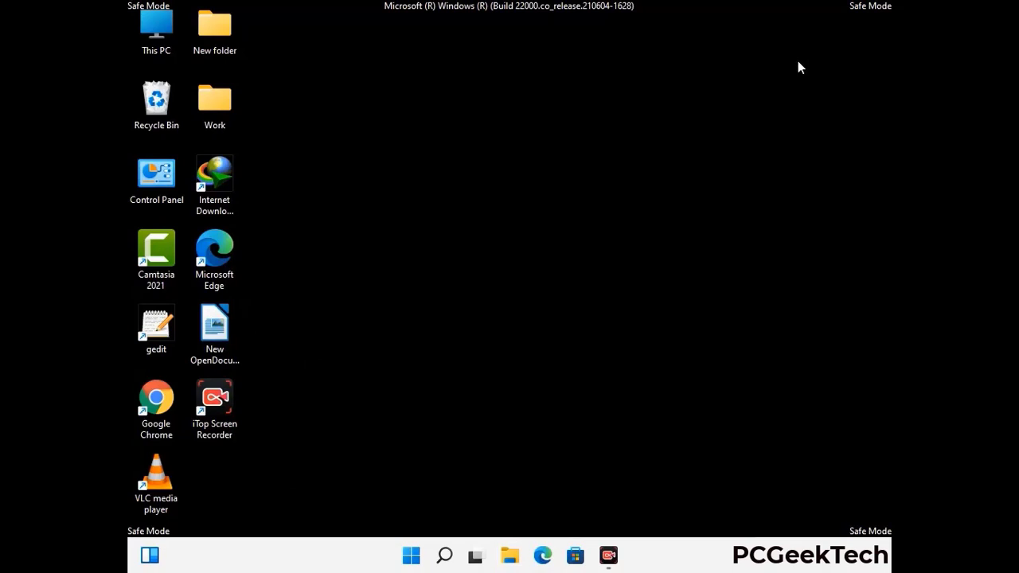
Open the C:\Windows folder by running %WinDir% from the Run box.
key("super+r")
left_click_drag(334, 371, 531, 206)
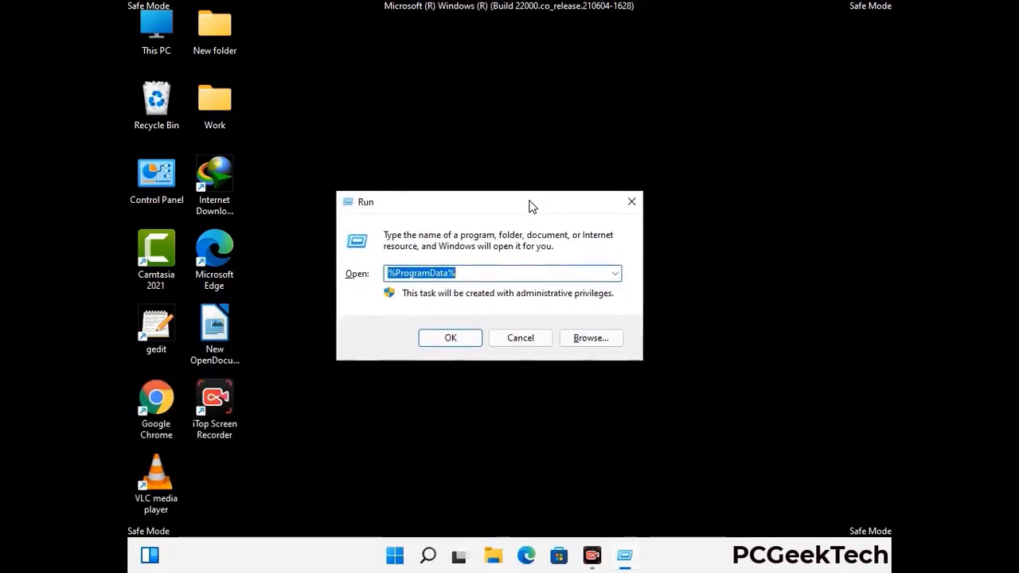
type("%WinDir%")
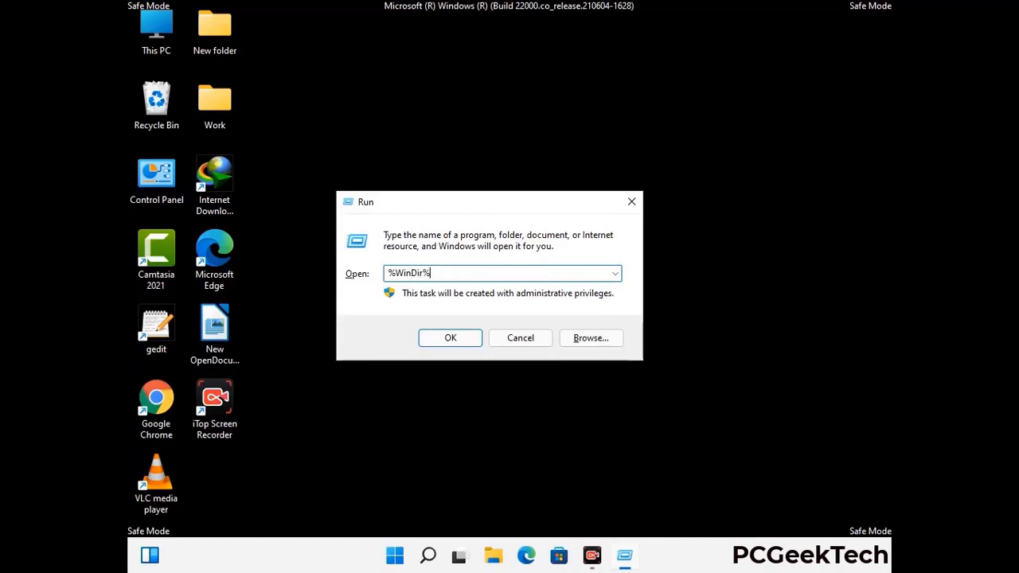
key("Return")
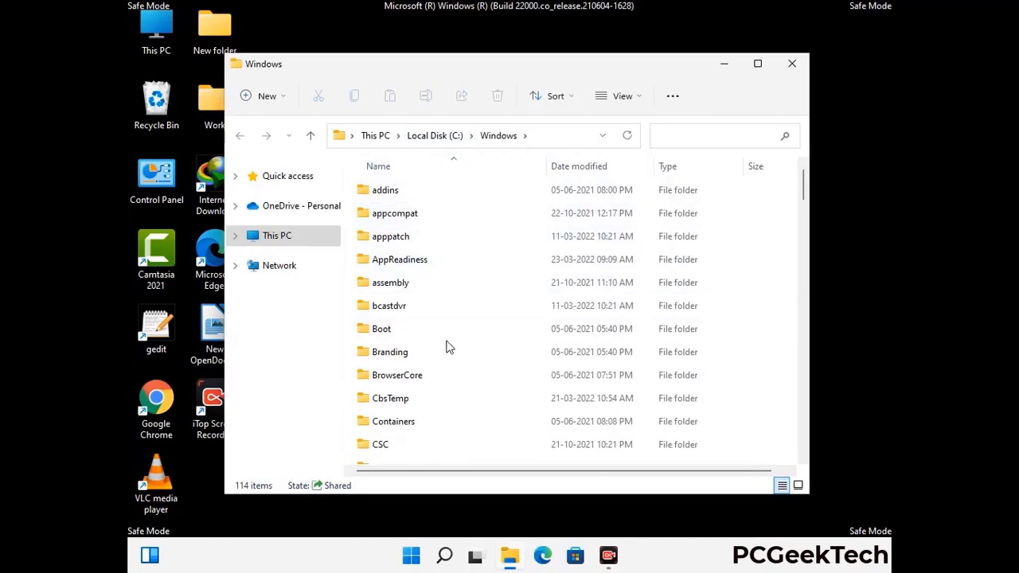
Browse the 114-item C:\Windows listing without changing anything, then close the window.
scroll(447, 351, "down", 1)
scroll(447, 351, "down", 2)
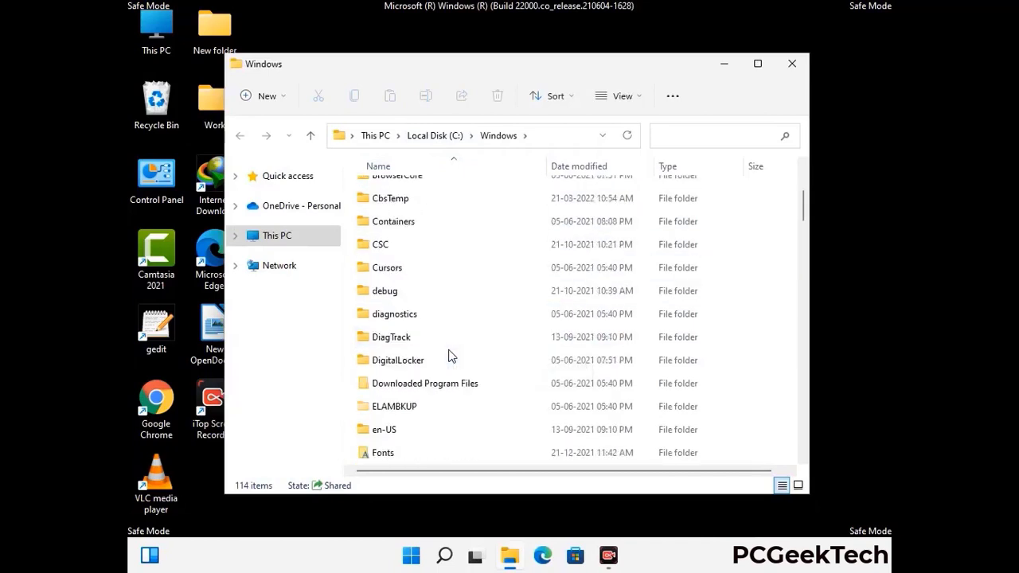
scroll(448, 357, "down", 1)
scroll(448, 357, "down", 5)
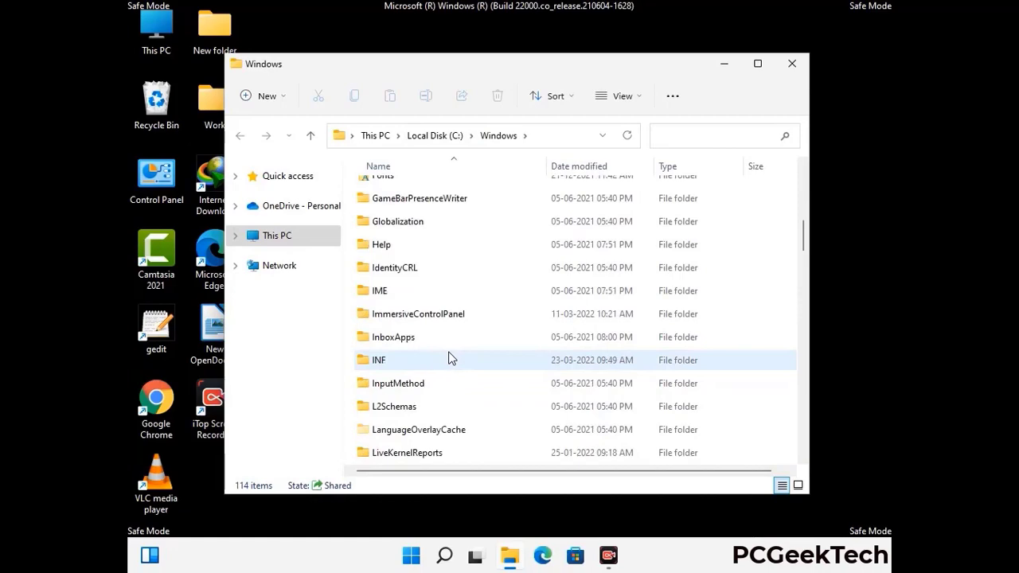
scroll(448, 359, "down", 4)
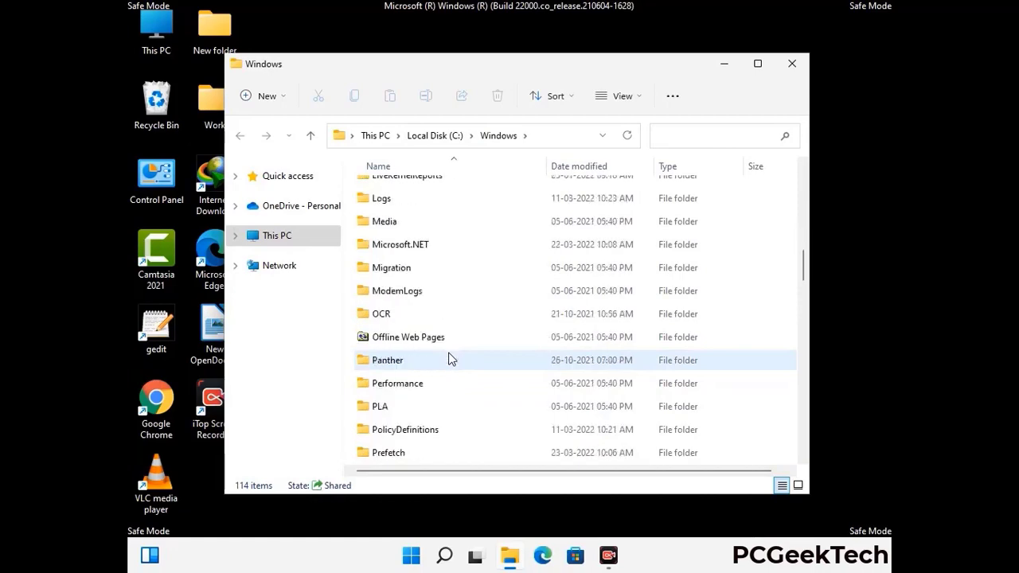
scroll(448, 360, "down", 6)
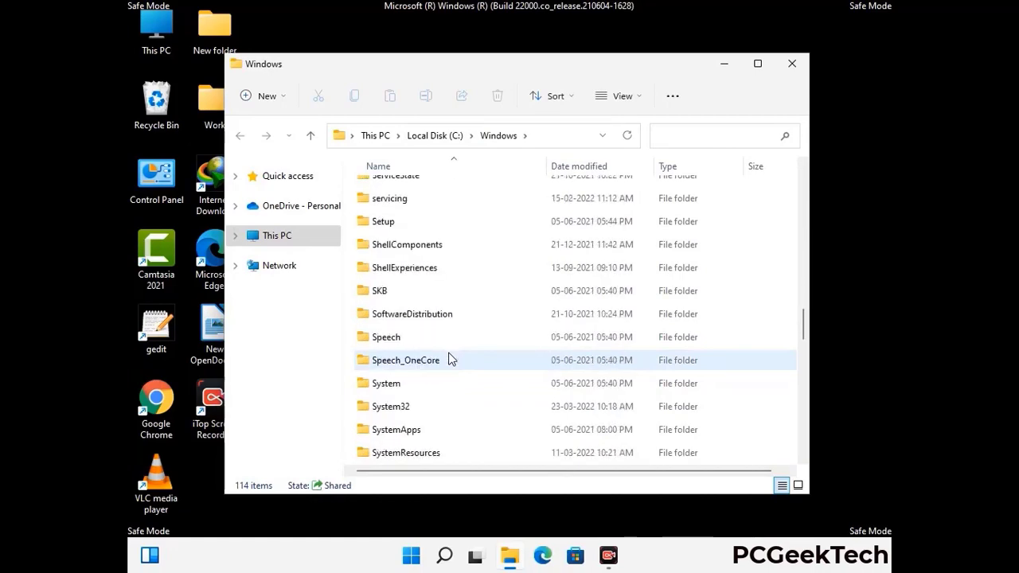
scroll(448, 360, "down", 1)
scroll(448, 359, "down", 7)
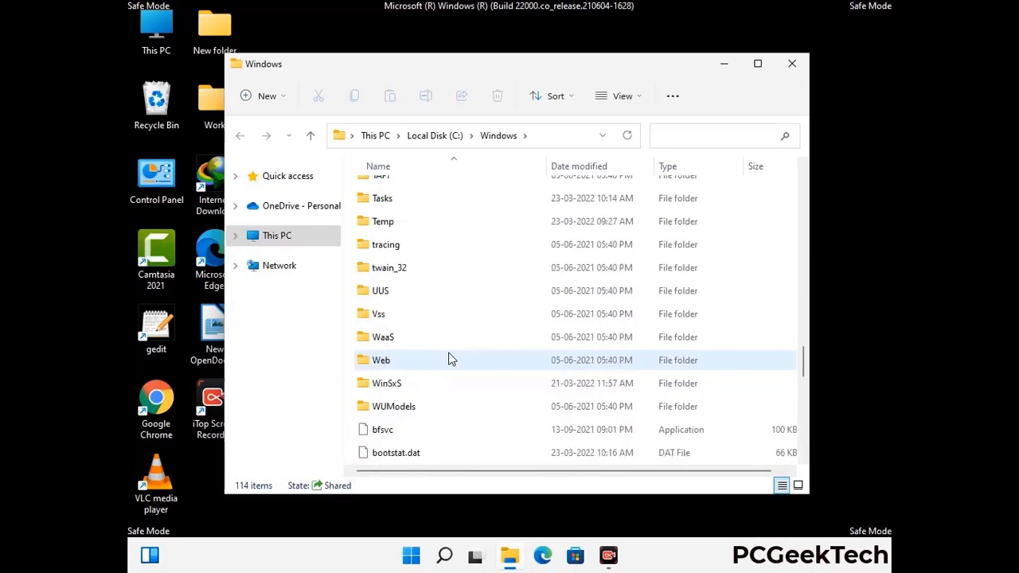
scroll(448, 360, "down", 8)
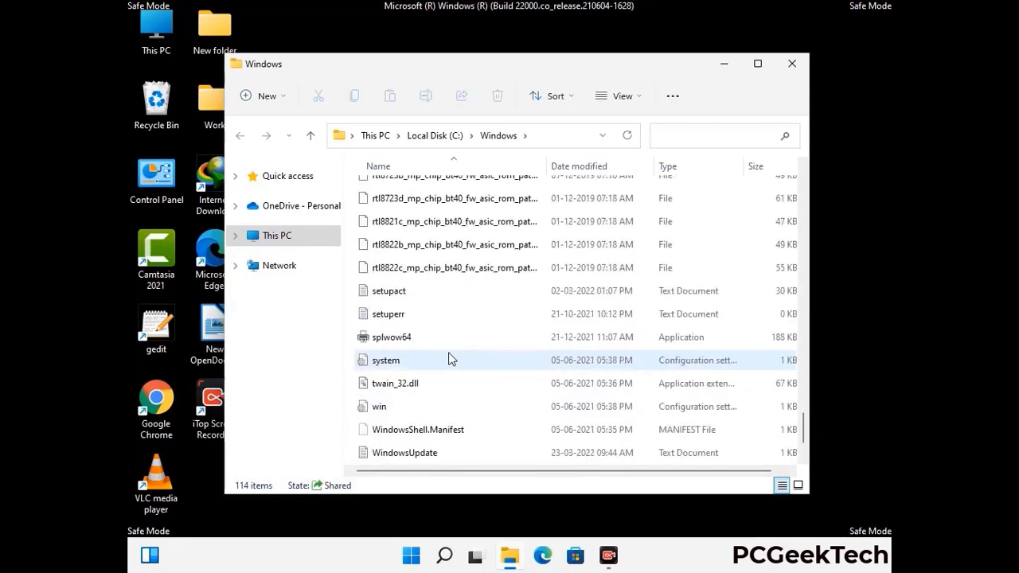
scroll(448, 360, "up", 15)
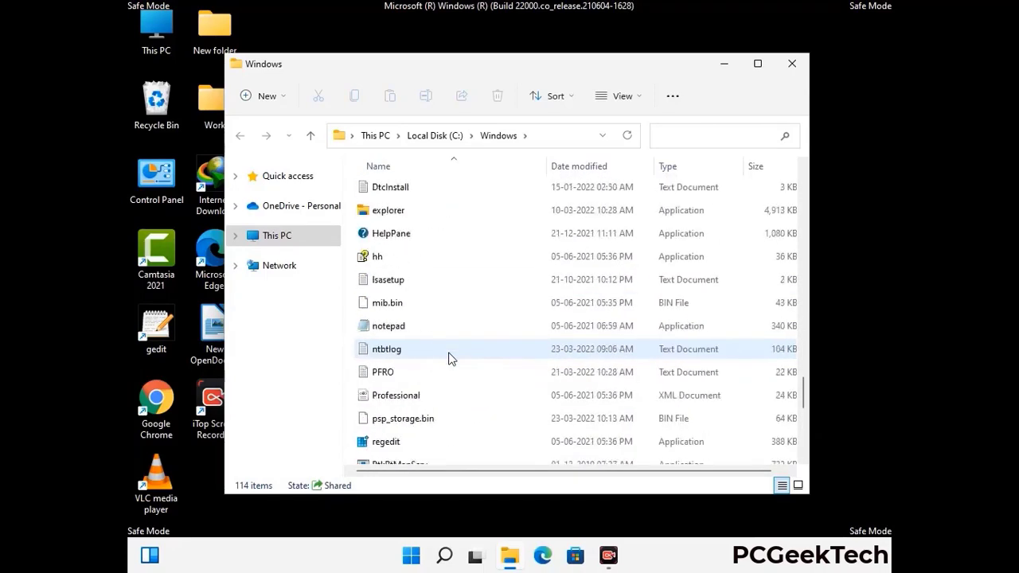
scroll(448, 358, "up", 3)
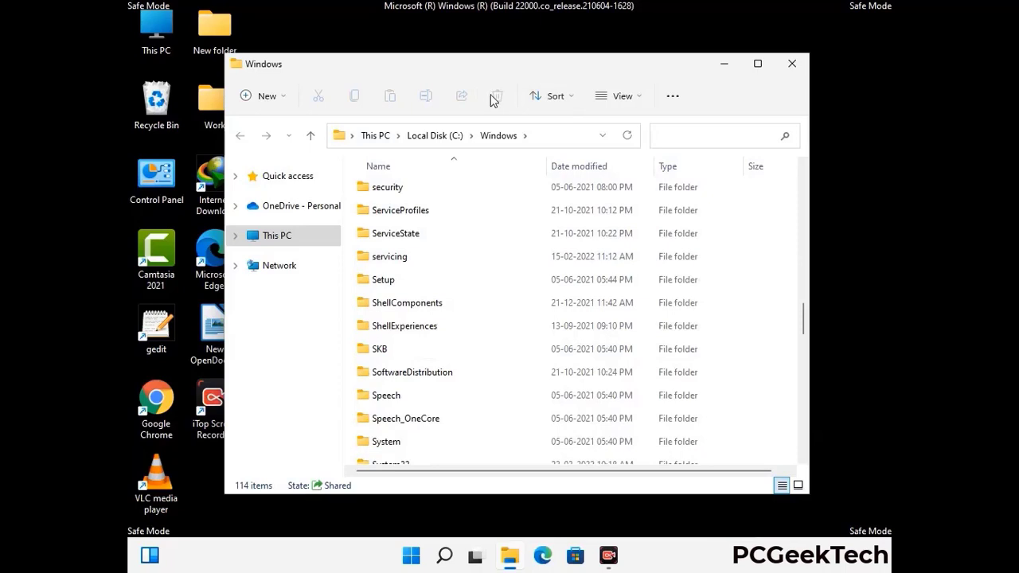
left_click(797, 67)
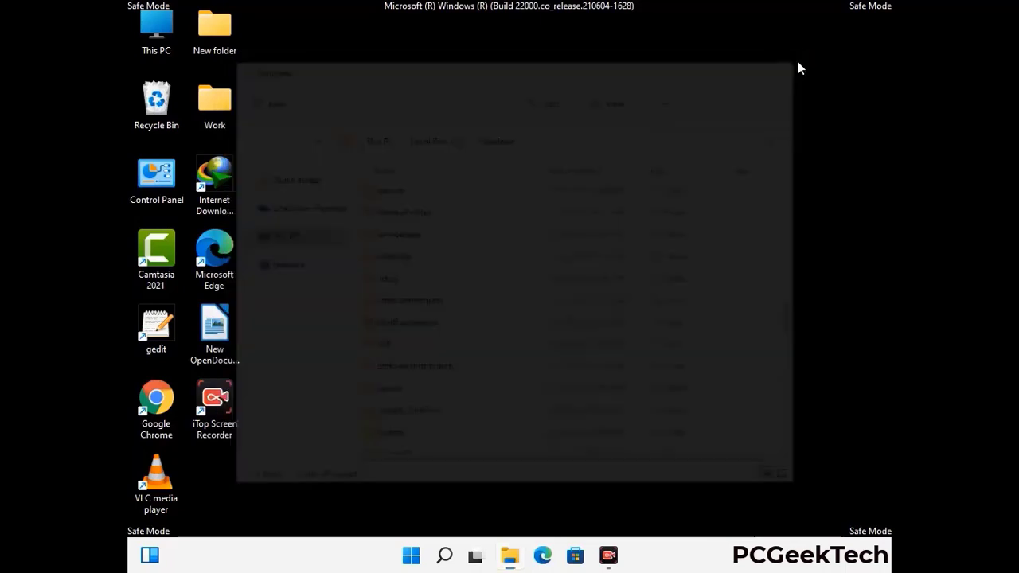
Run %temp% to open the user's AppData\Local\Temp folder.
key("super+r")
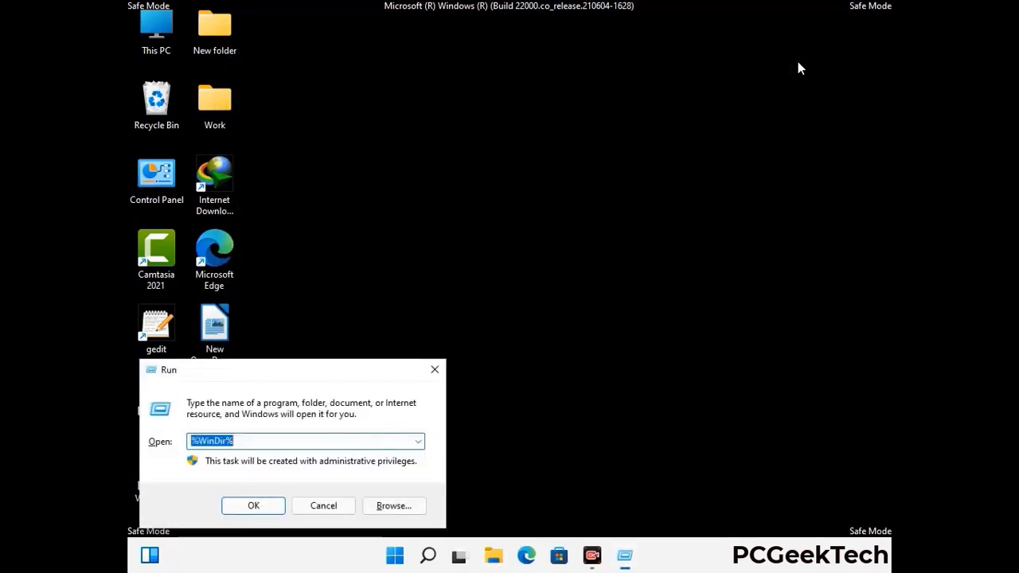
left_click_drag(337, 374, 579, 137)
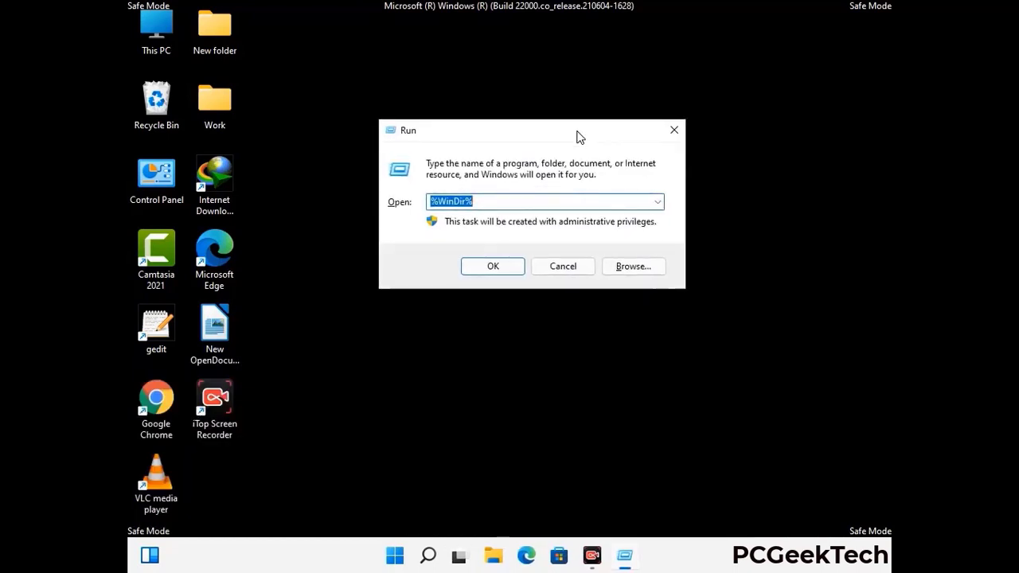
type("%temp%")
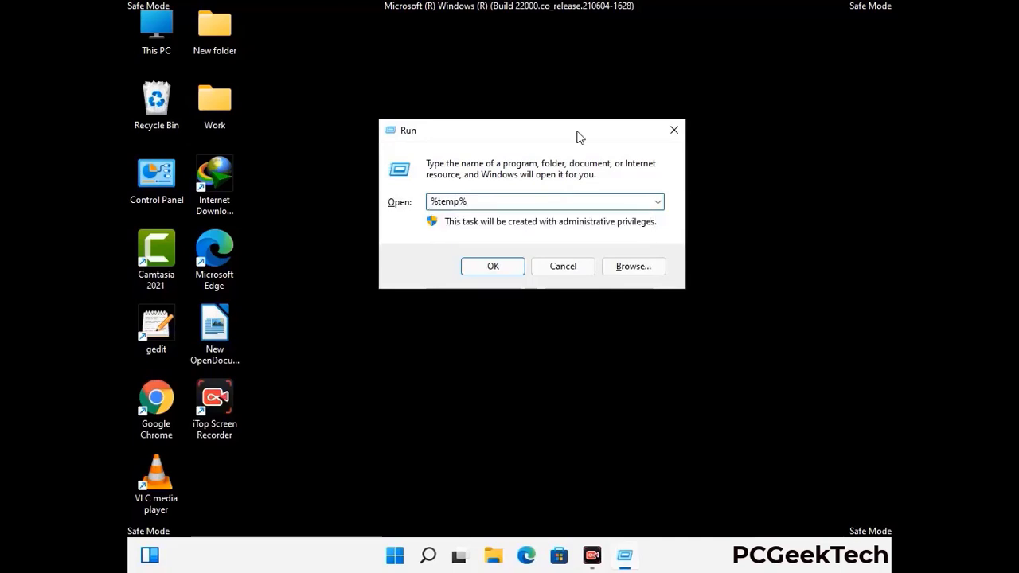
left_click(492, 266)
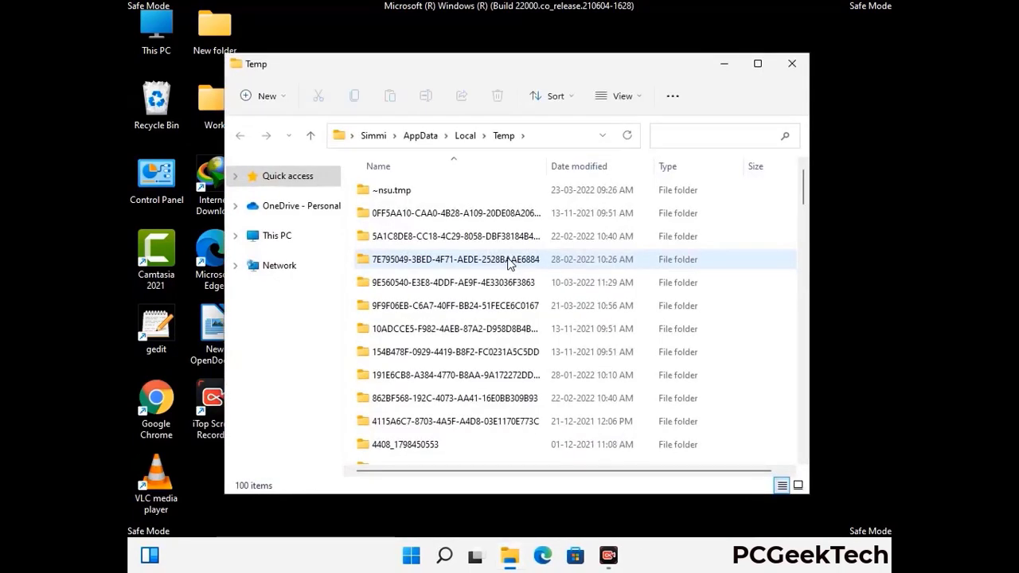
Select all 100 items in the user's Temp folder, delete them, and close the window.
left_click(462, 307)
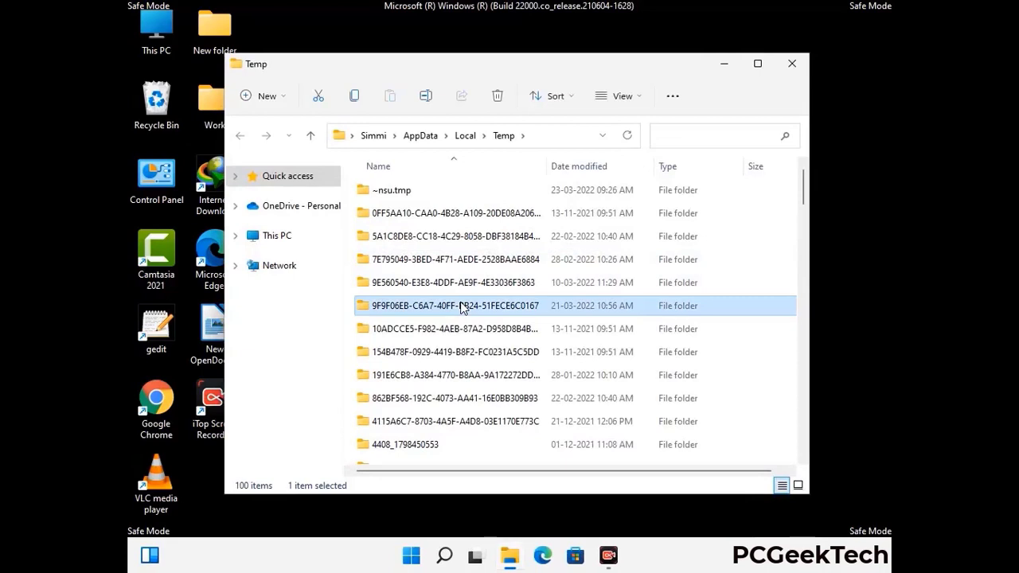
key("ctrl+a")
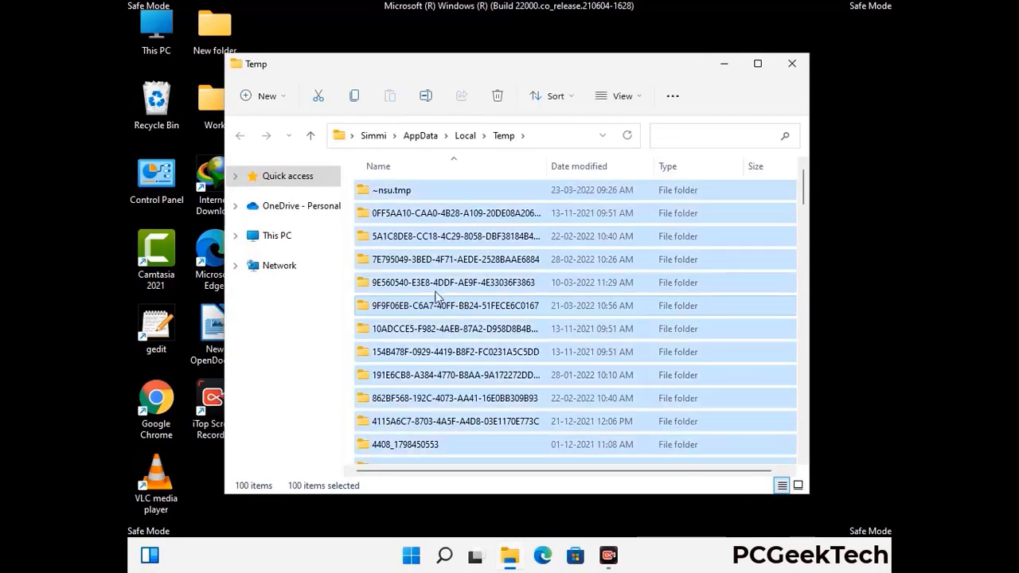
left_click(499, 96)
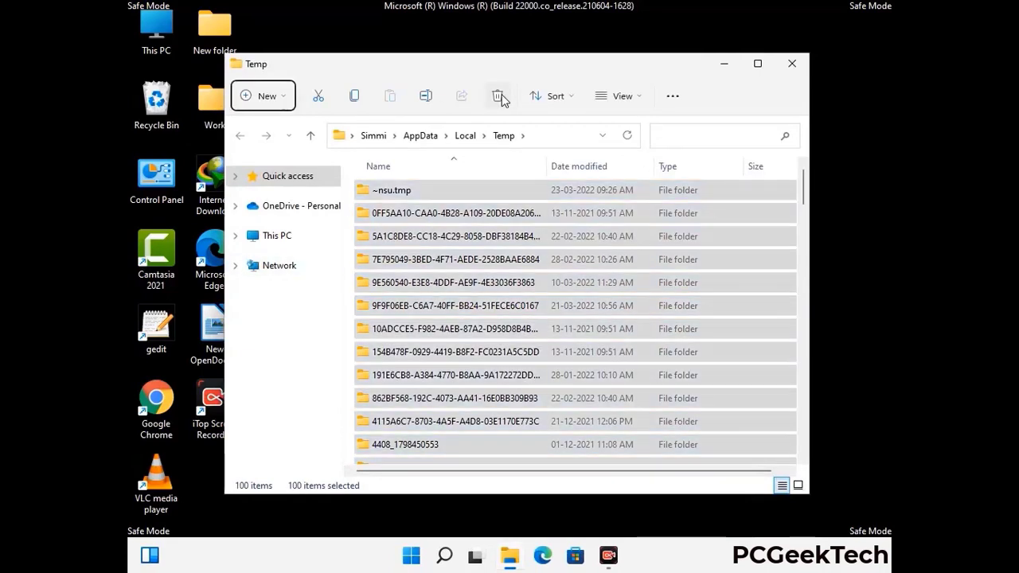
left_click(792, 64)
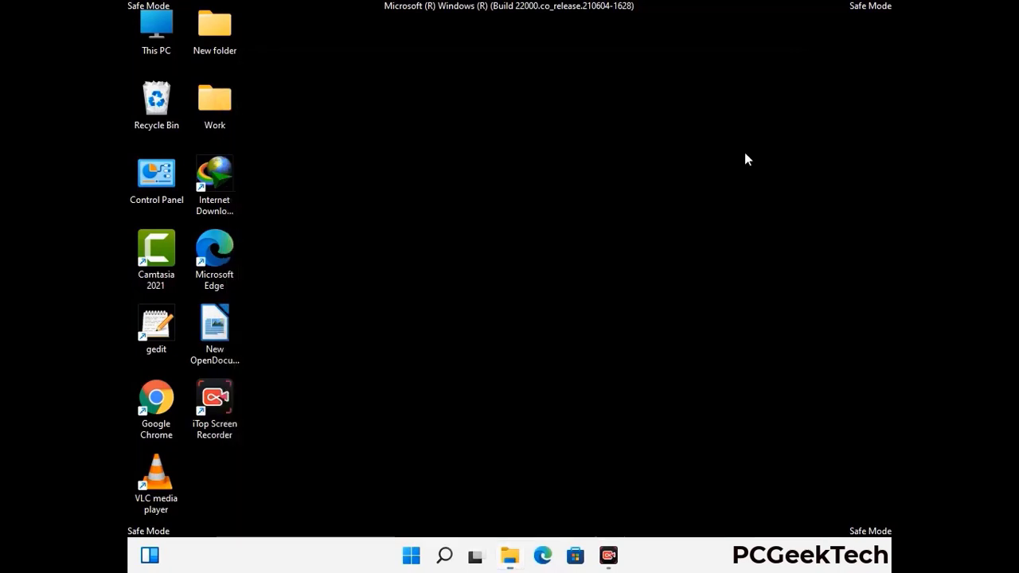
Run 'temp' to open the C:\Windows\Temp folder.
key("super+r")
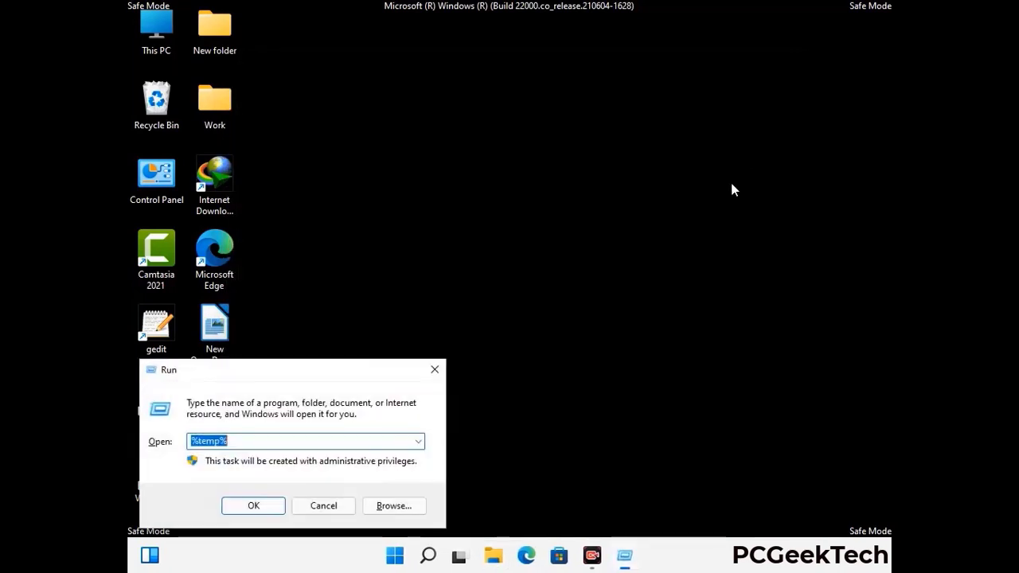
left_click_drag(348, 369, 583, 150)
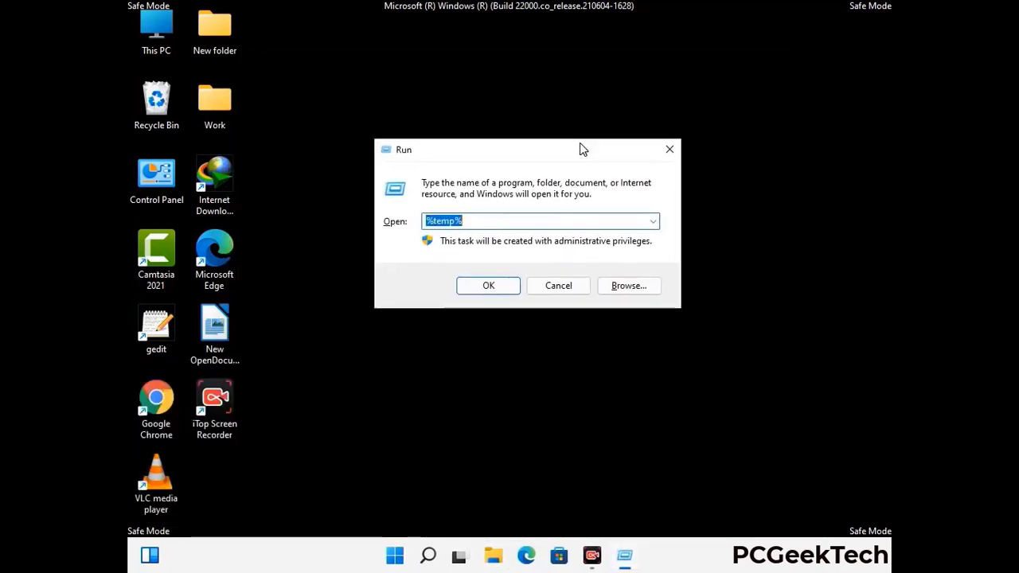
type("temp")
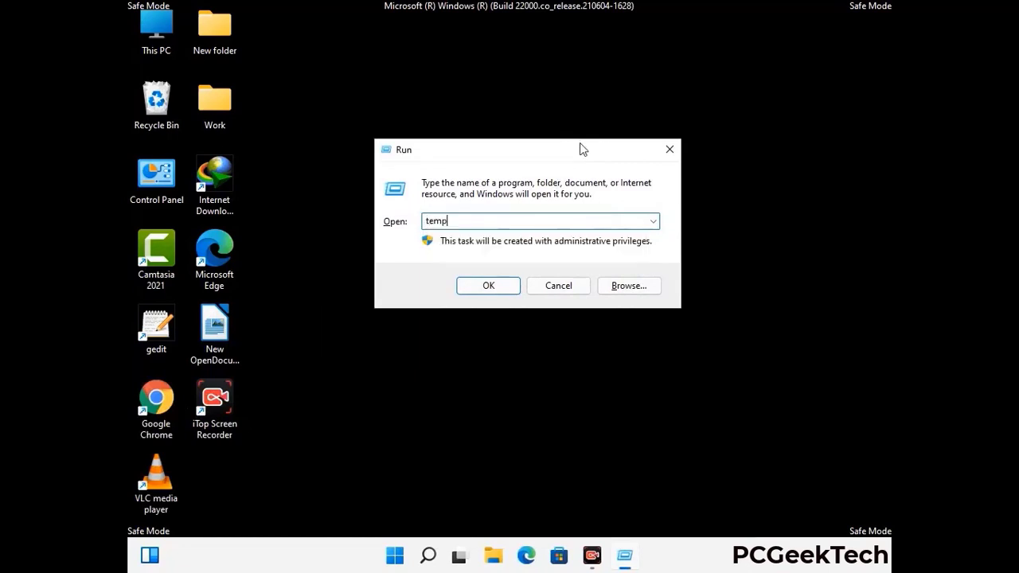
key("Return")
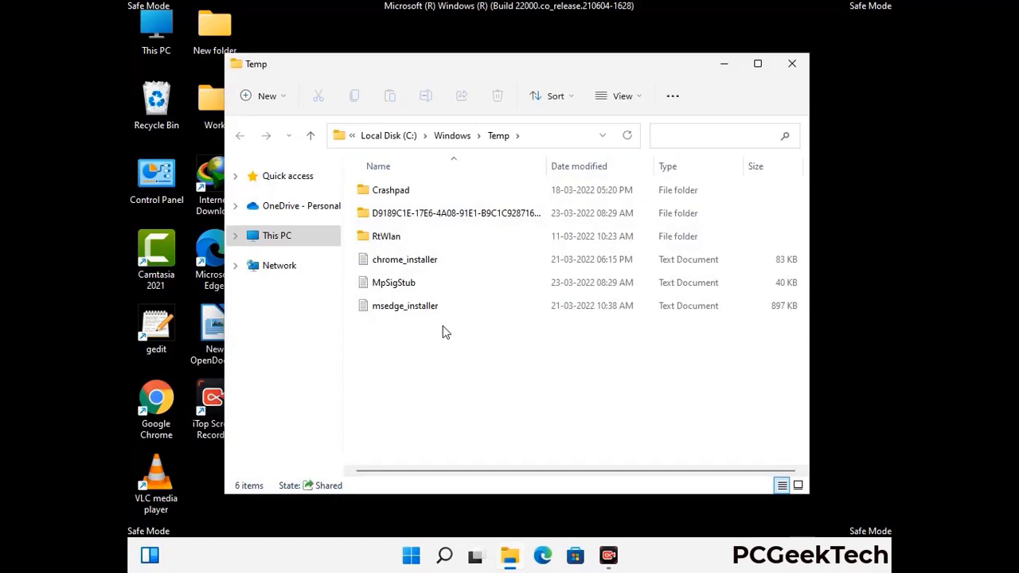
Delete all six items in Windows Temp and close the emptied folder.
key("ctrl+a")
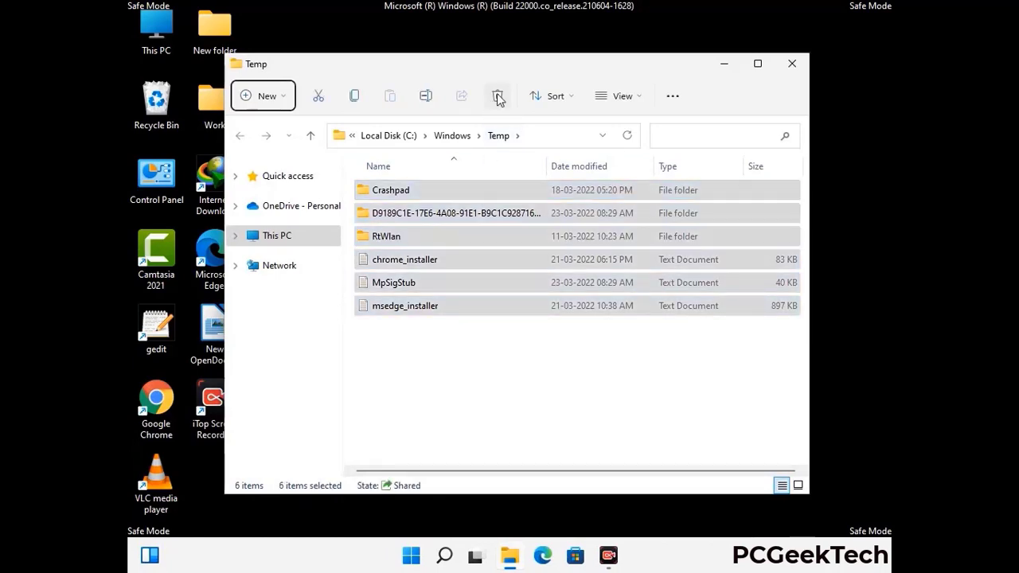
left_click(498, 97)
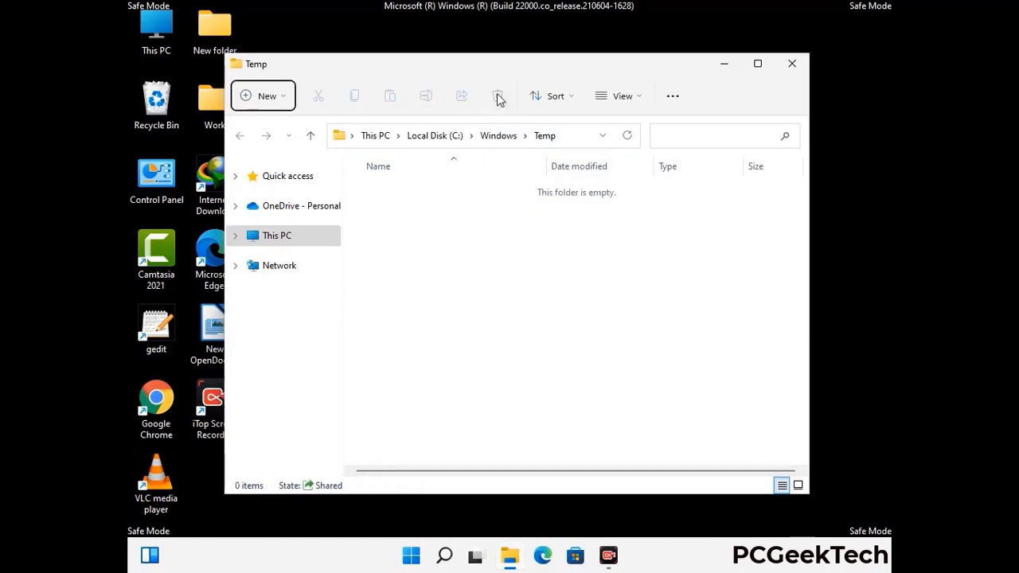
left_click(799, 72)
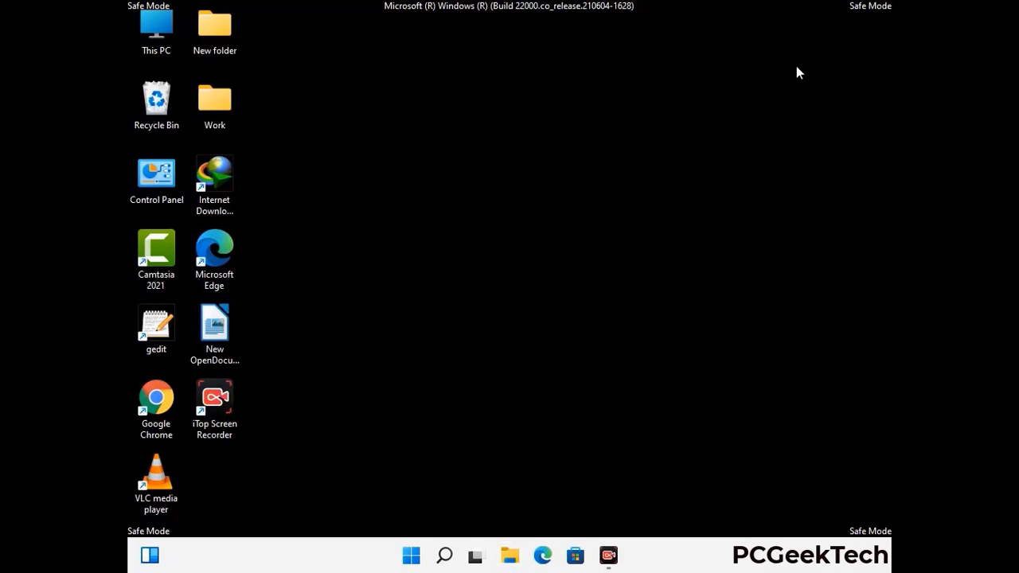
Launch Registry Editor by running regedit.
key("super+r")
left_click_drag(311, 373, 529, 127)
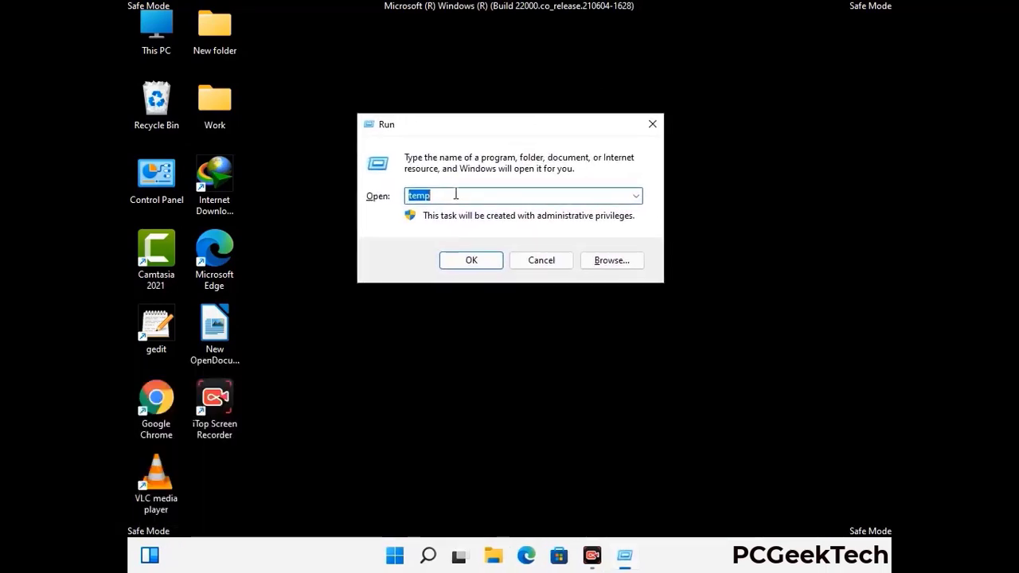
type("regedit")
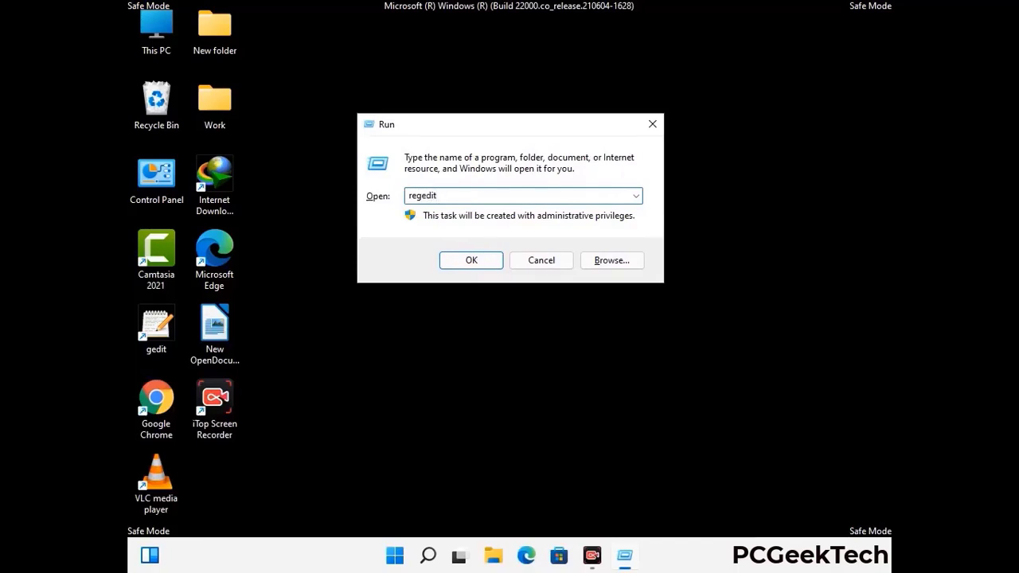
key("Return")
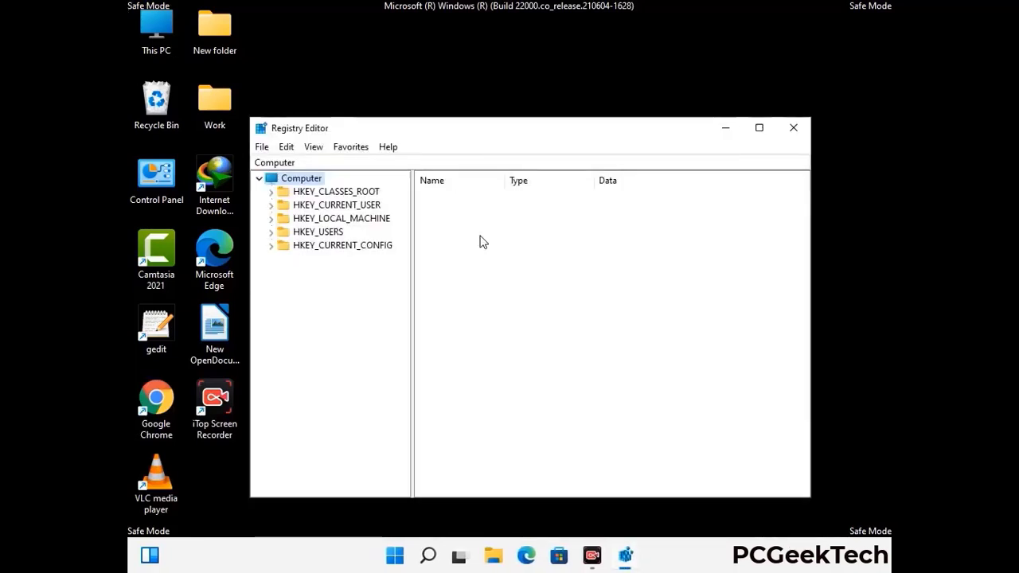
Expand HKEY_CURRENT_USER > Software > Microsoft in the registry tree.
left_click(340, 218)
left_click(270, 204)
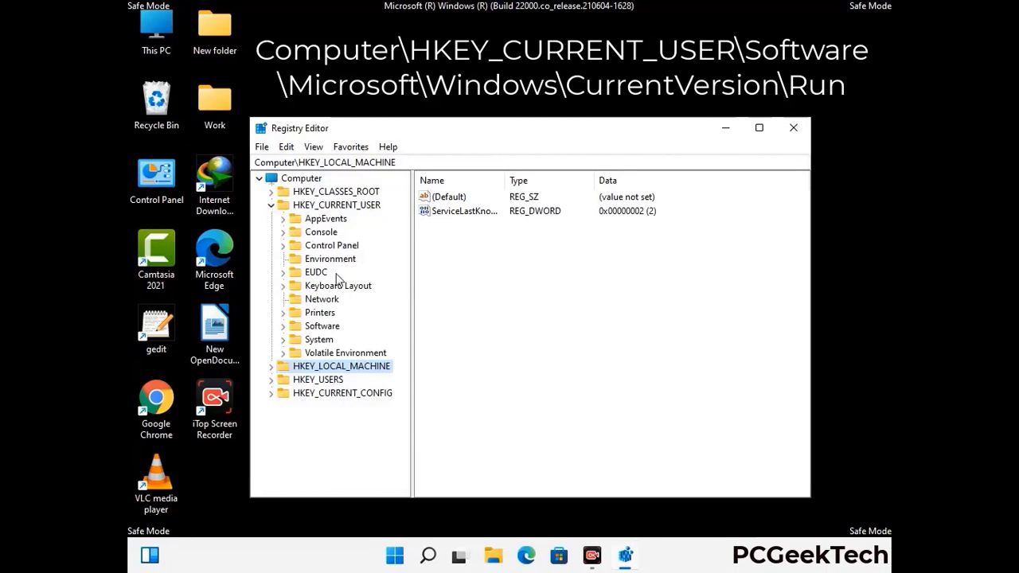
left_click(318, 328)
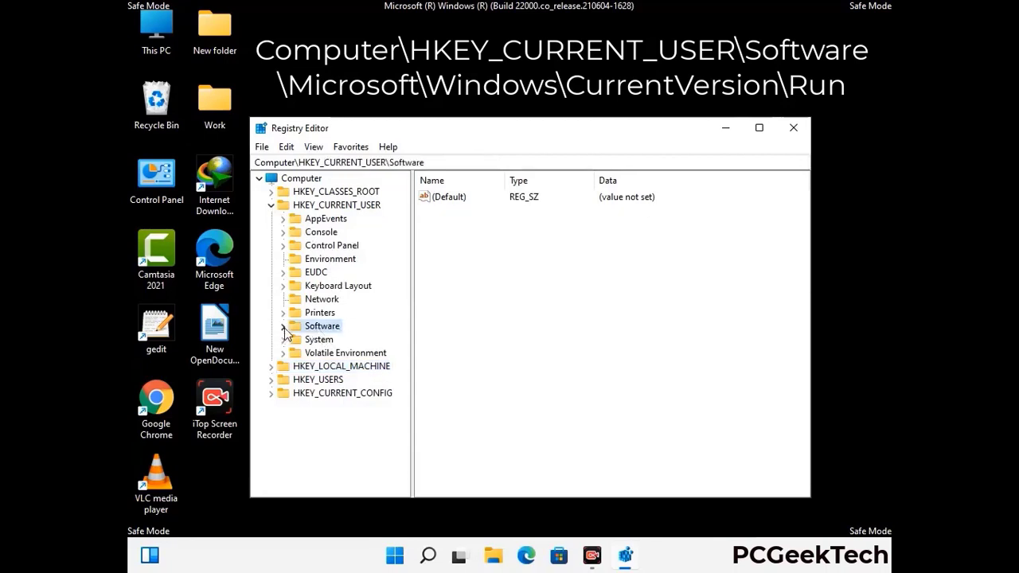
left_click(282, 327)
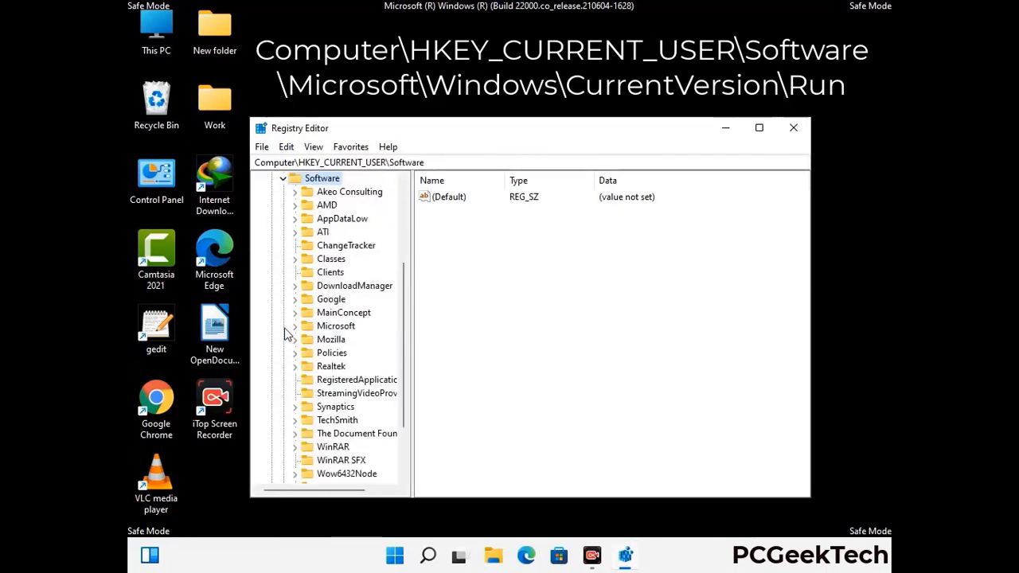
double_click(331, 327)
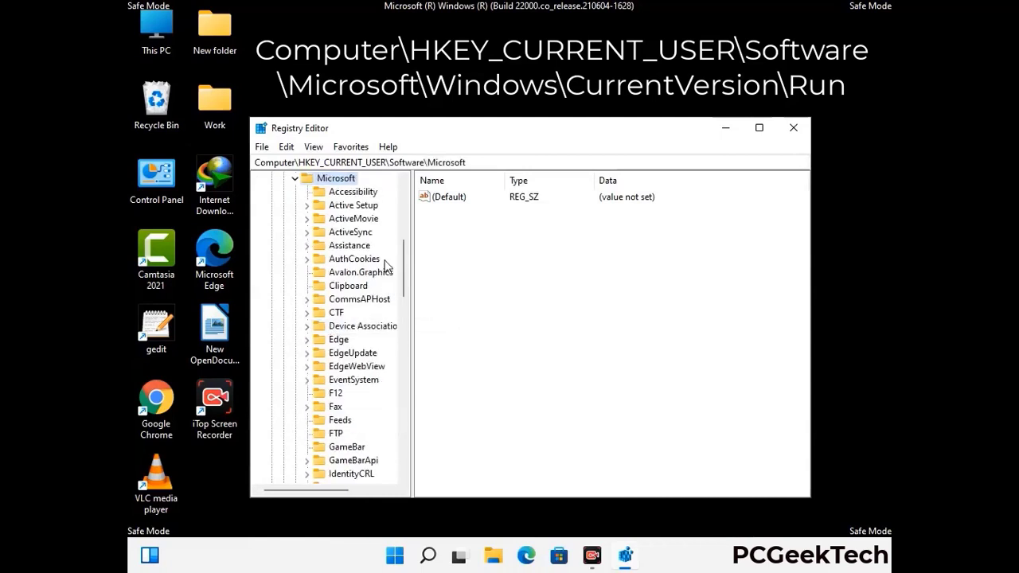
Expand Windows > CurrentVersion under Microsoft to reveal the Run key.
scroll(368, 348, "down", 2)
scroll(369, 348, "down", 2)
scroll(368, 348, "down", 3)
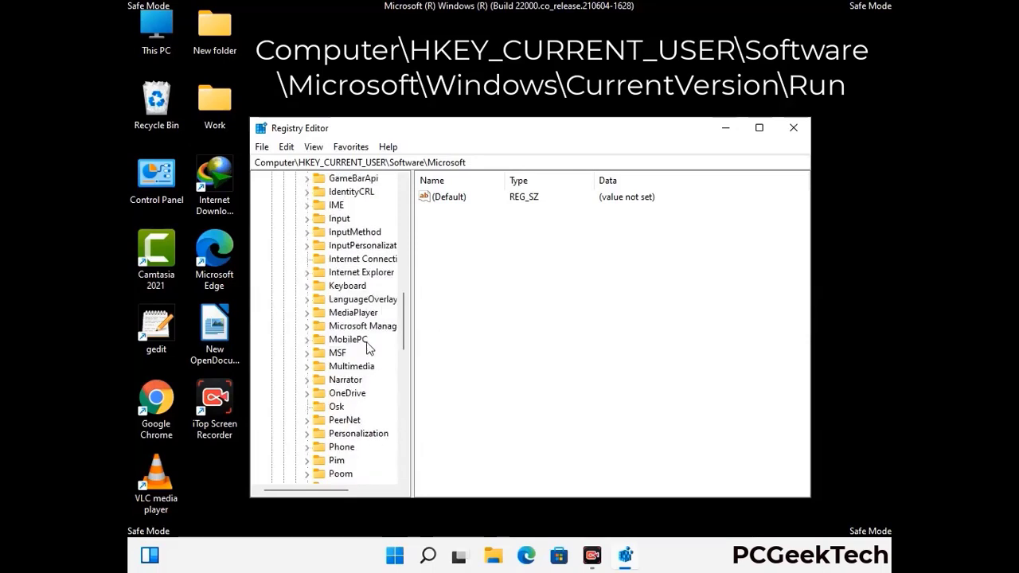
scroll(368, 348, "down", 7)
scroll(368, 347, "down", 3)
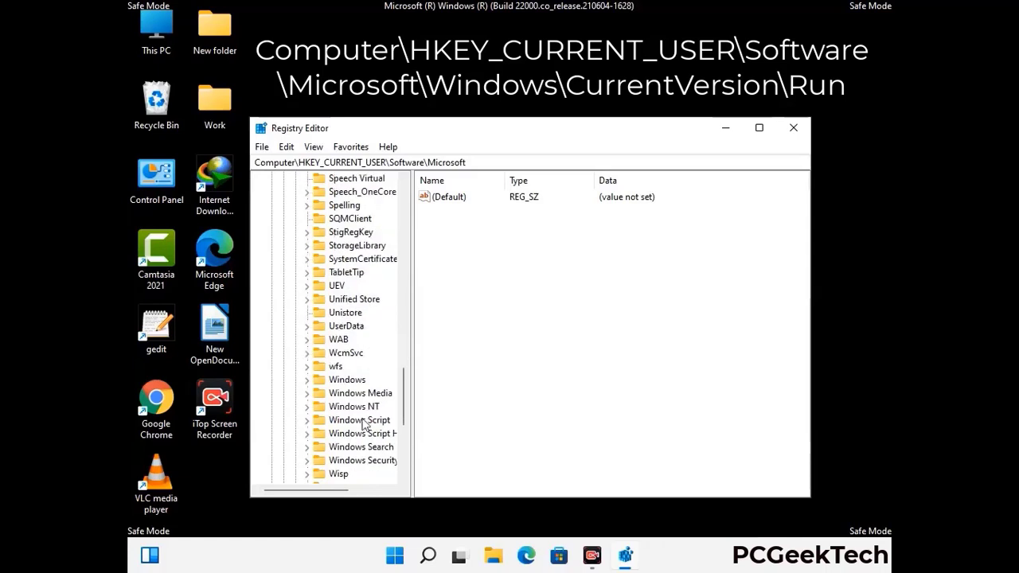
double_click(355, 380)
scroll(368, 374, "down", 1)
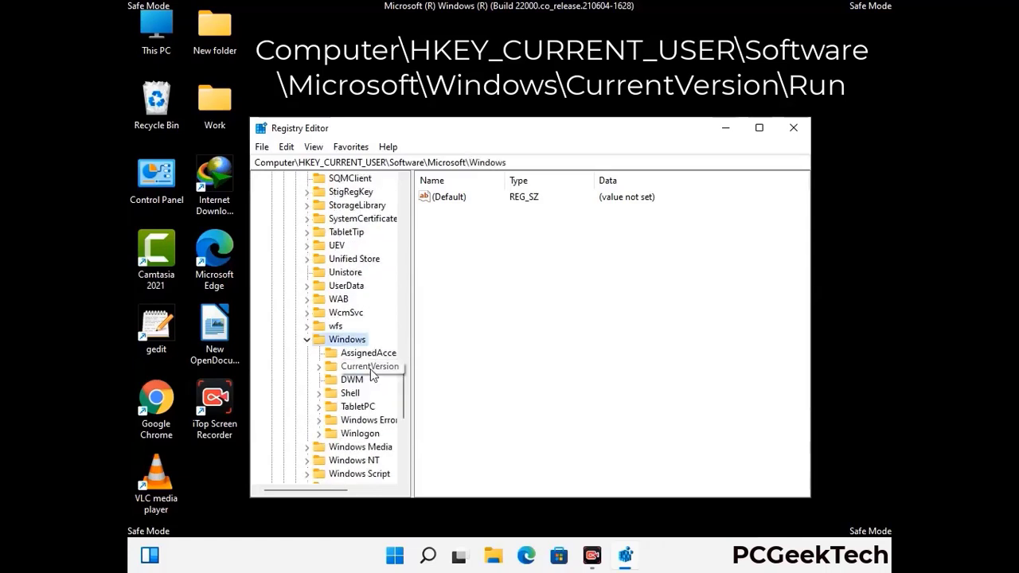
double_click(369, 366)
scroll(368, 351, "down", 5)
scroll(365, 346, "down", 4)
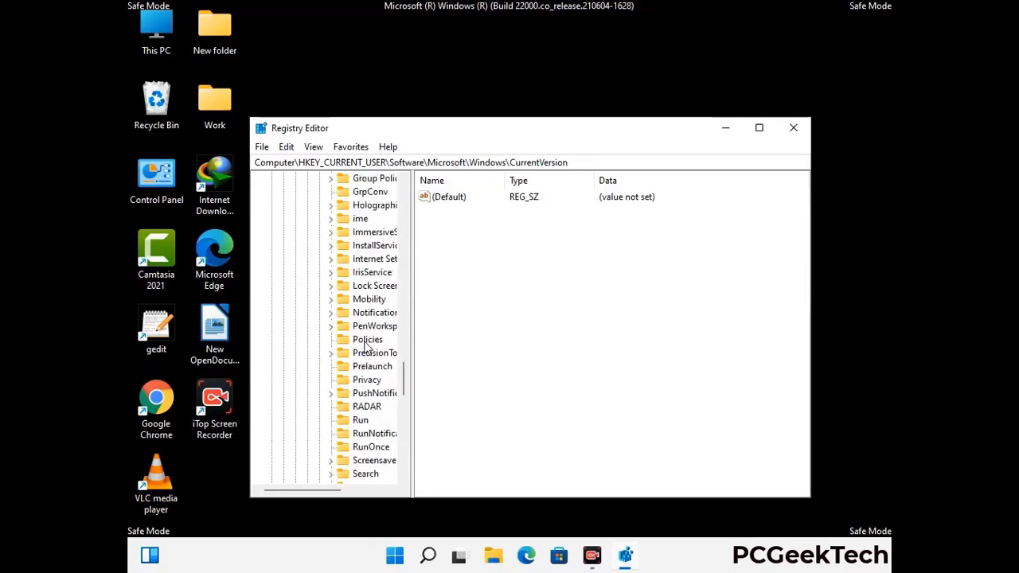
scroll(366, 344, "down", 1)
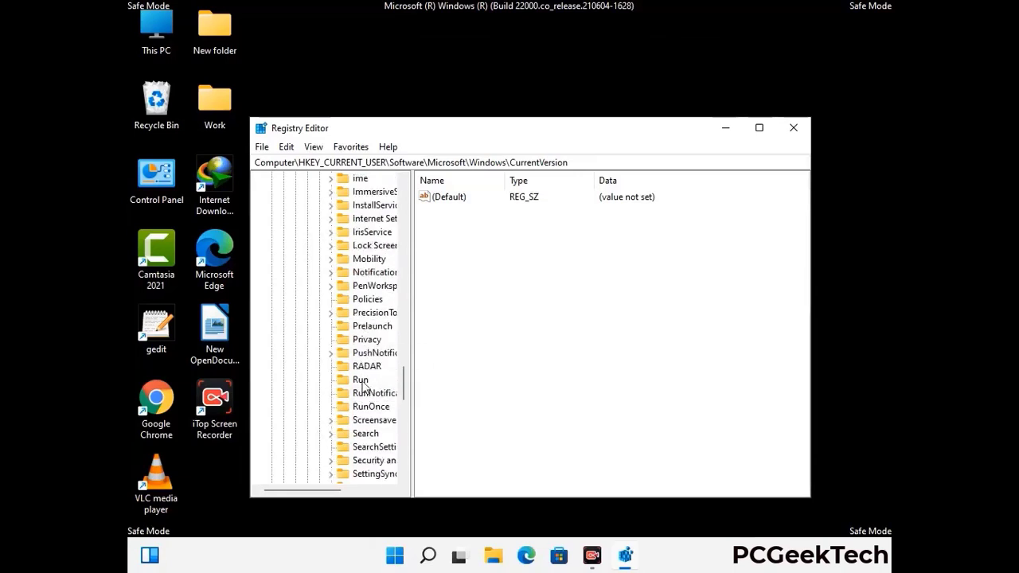
In the Run key, delete the ScreenRec startup value and confirm with Yes.
left_click(360, 379)
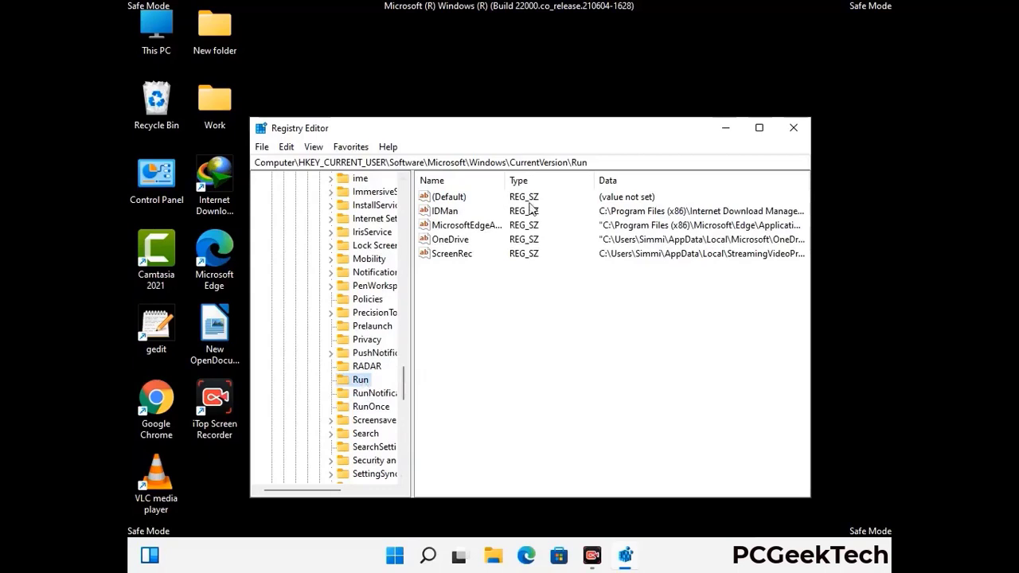
left_click(451, 255)
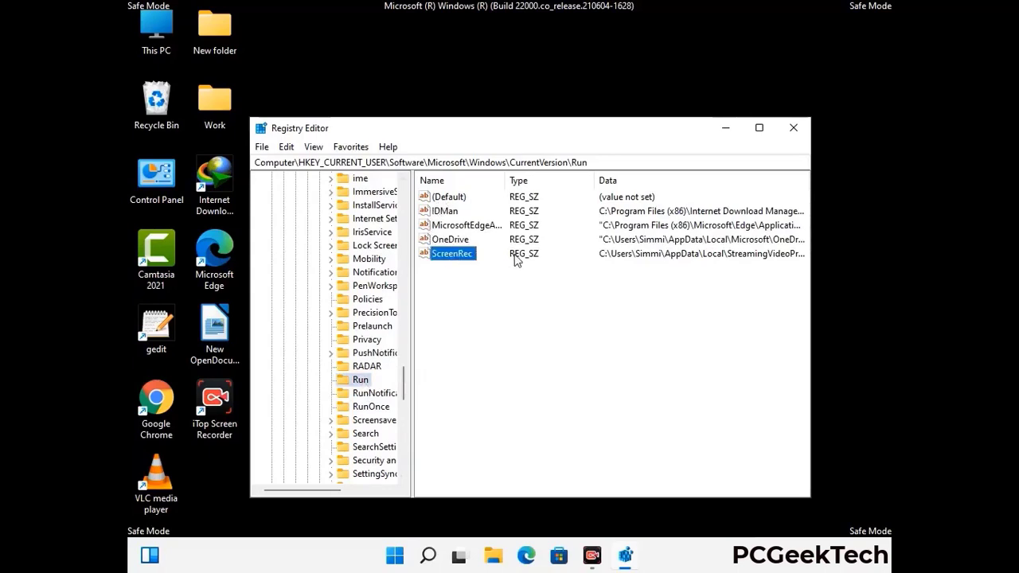
left_click(475, 254)
left_click(460, 256)
right_click(460, 256)
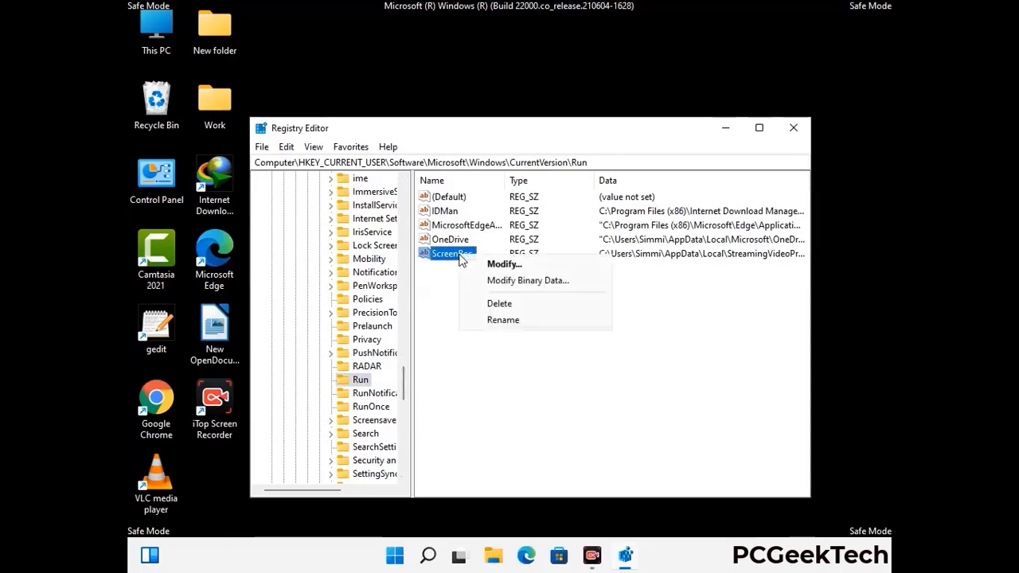
left_click(488, 301)
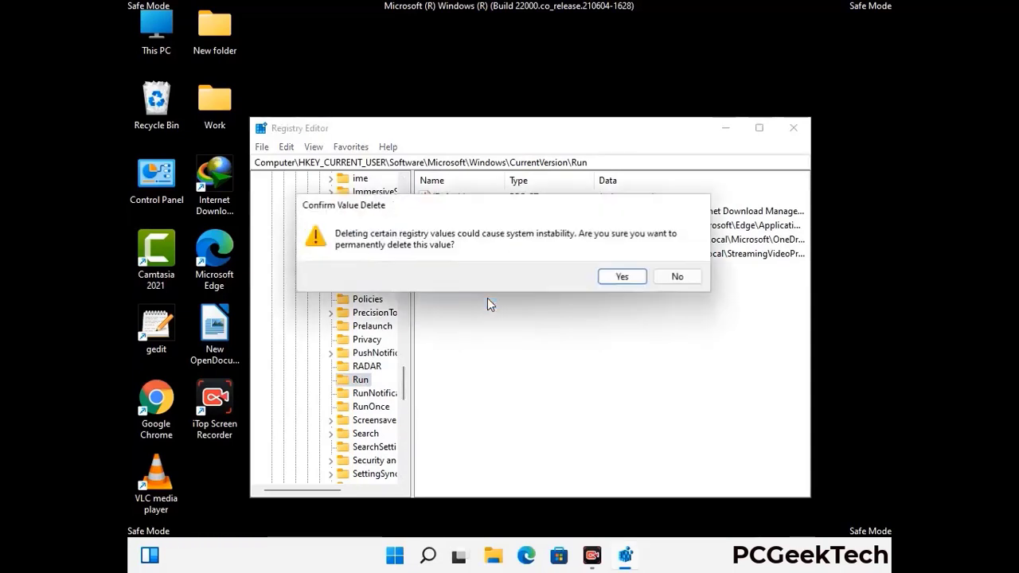
left_click(635, 278)
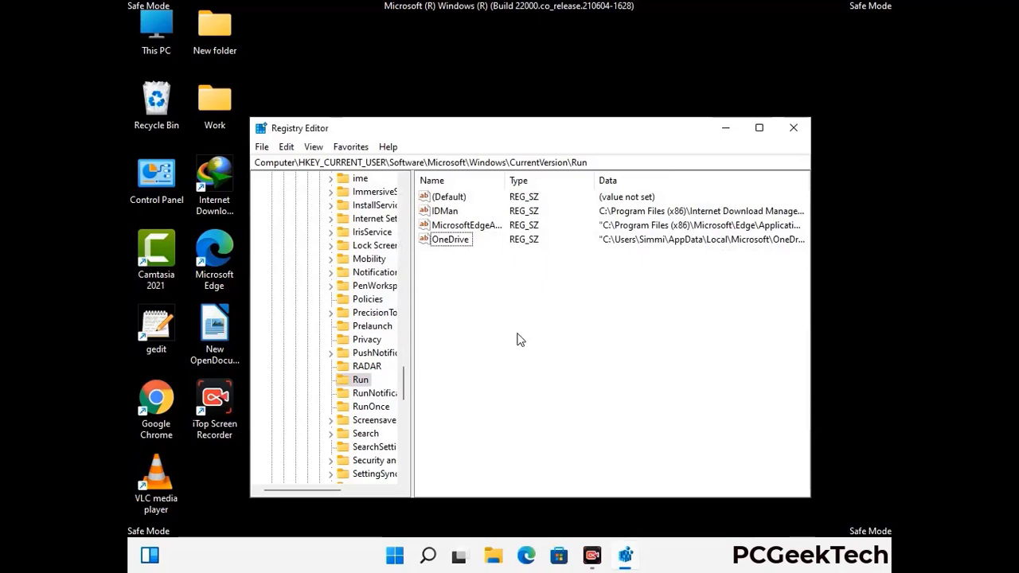
Search the registry for 'Virus Name', stop the search, and close Registry Editor.
key("ctrl+f")
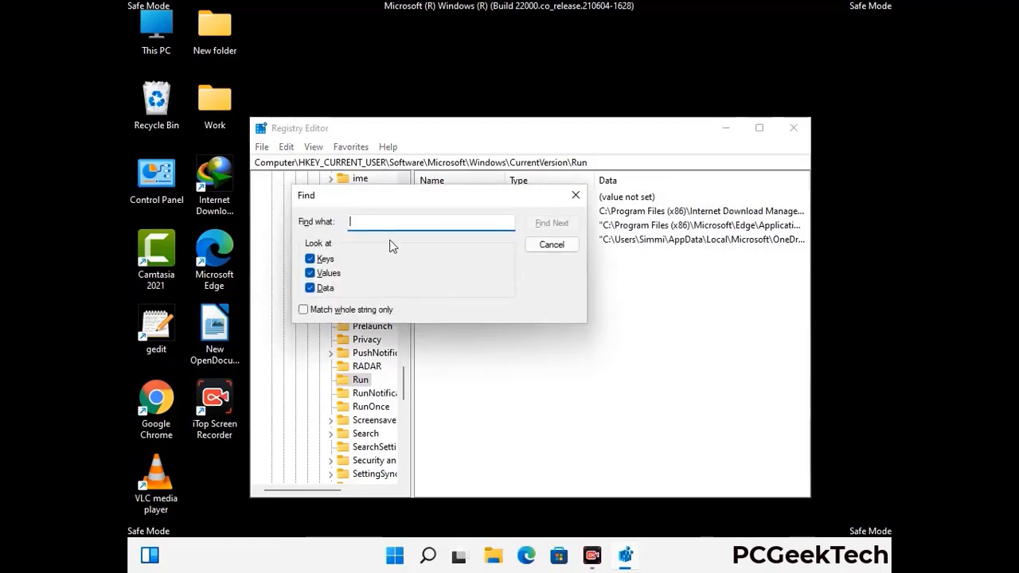
type("Virus Name")
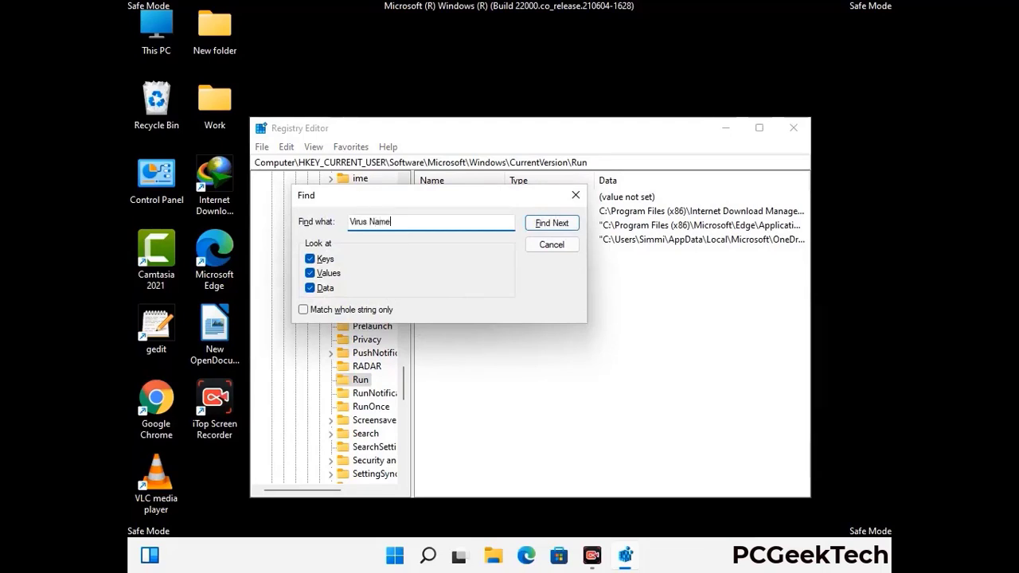
left_click(539, 226)
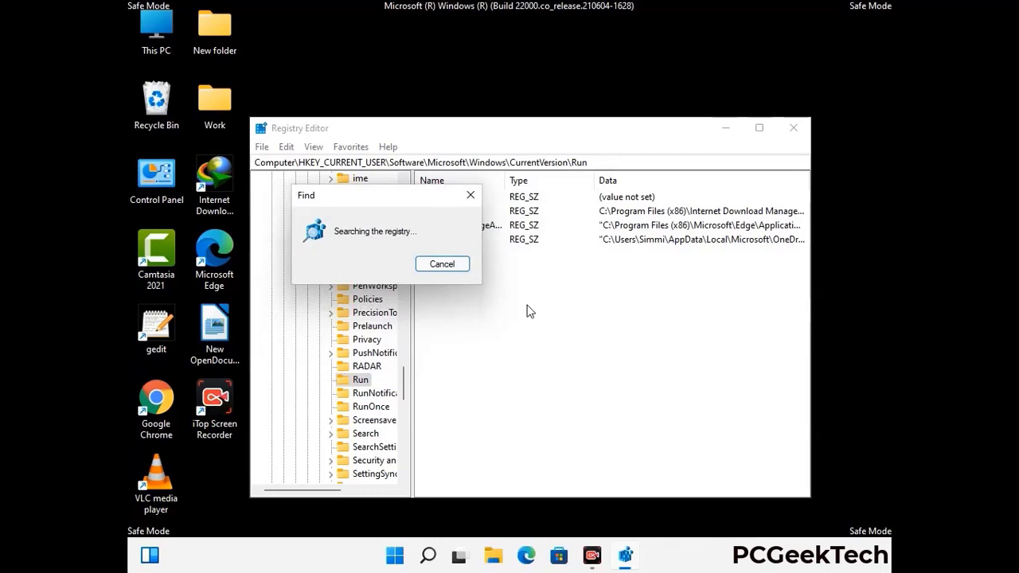
left_click(477, 197)
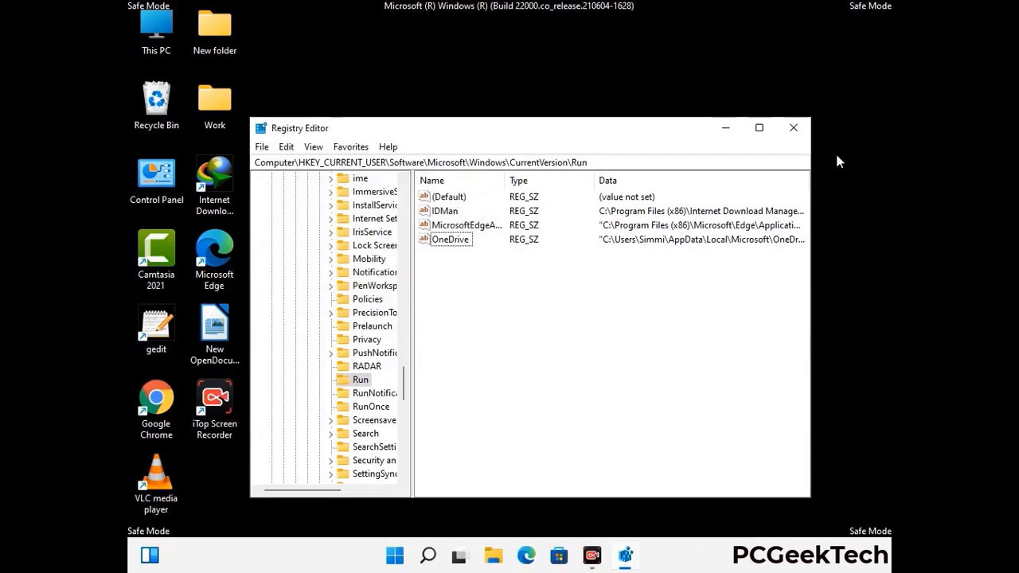
left_click(793, 128)
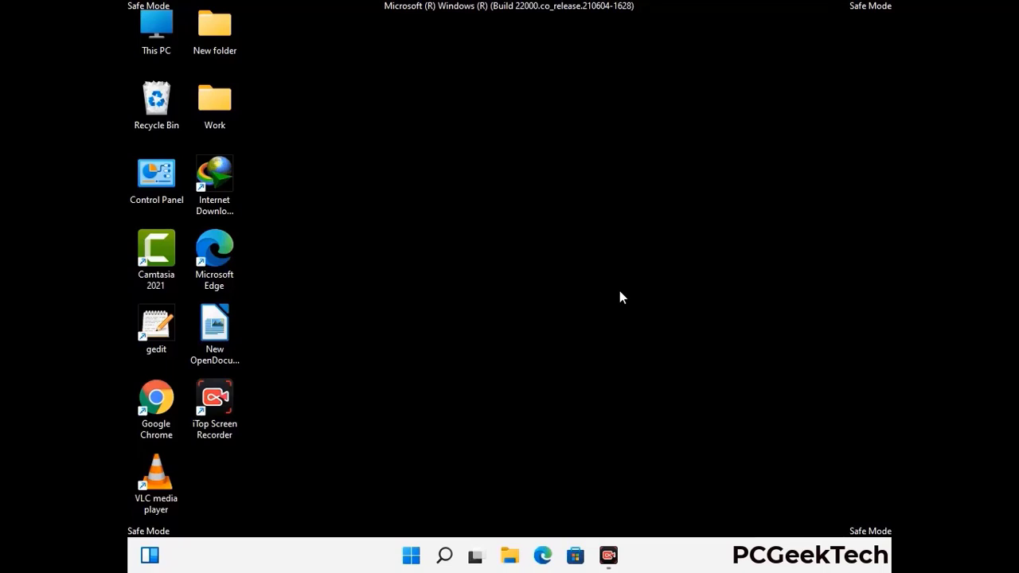
Launch msconfig and untick Safe boot on the Boot tab.
key("super+r")
left_click_drag(295, 369, 521, 156)
type("ms")
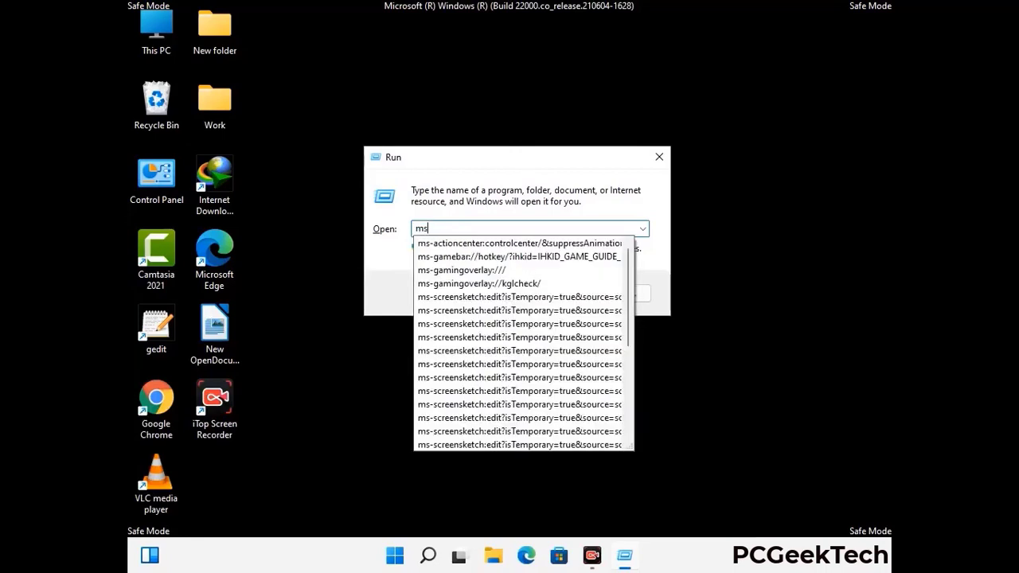
type("config")
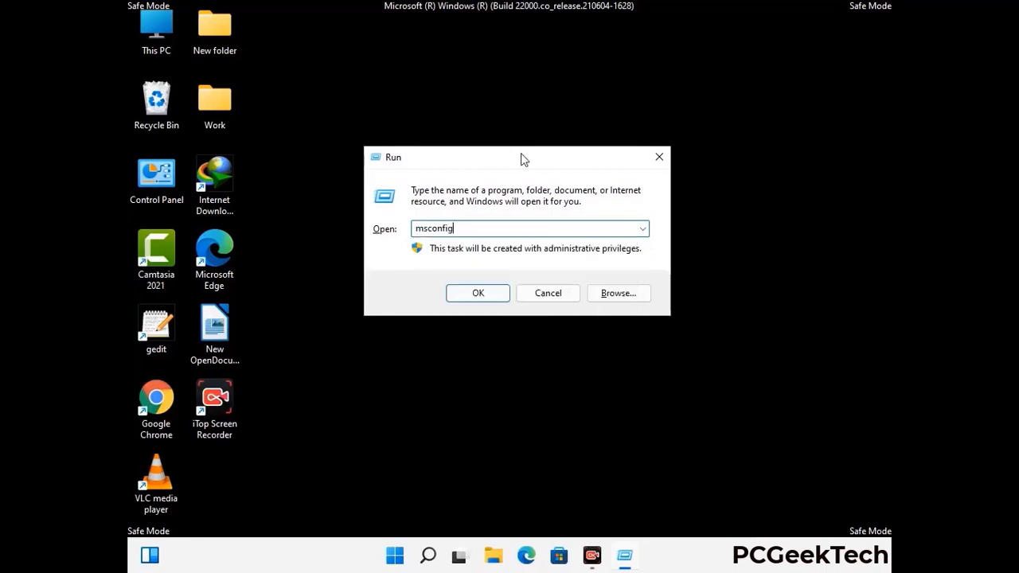
left_click(471, 293)
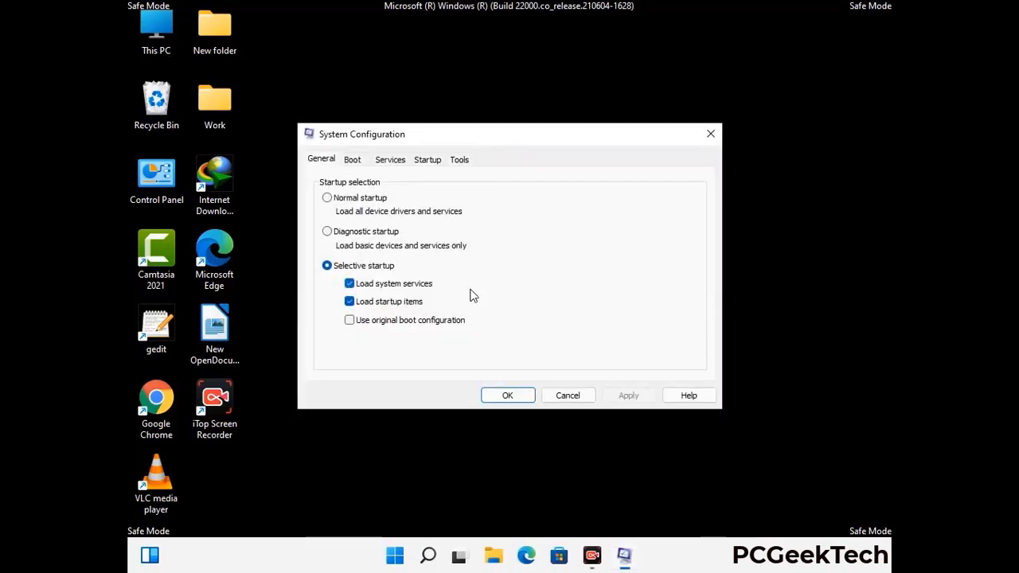
left_click(350, 160)
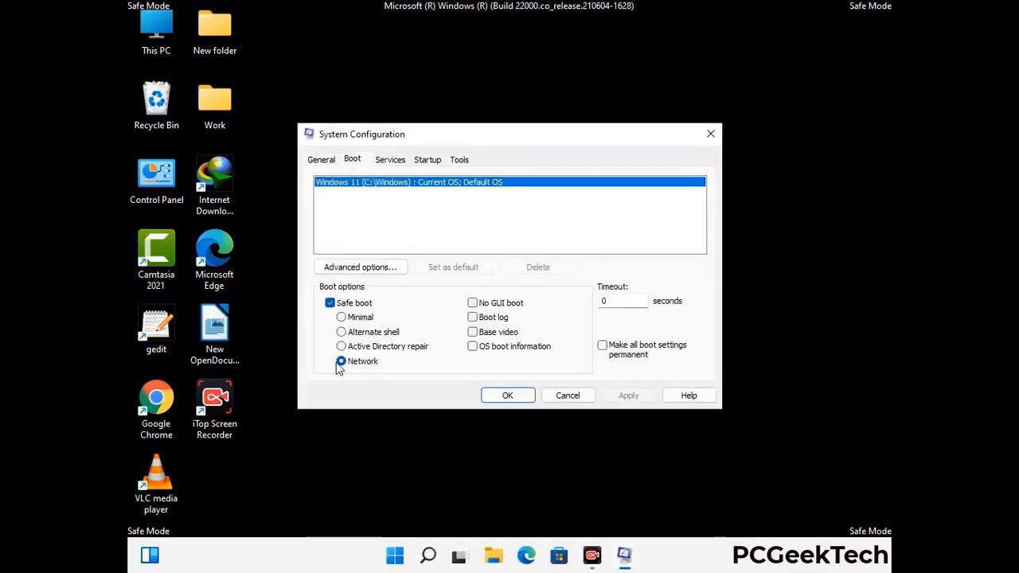
left_click(329, 304)
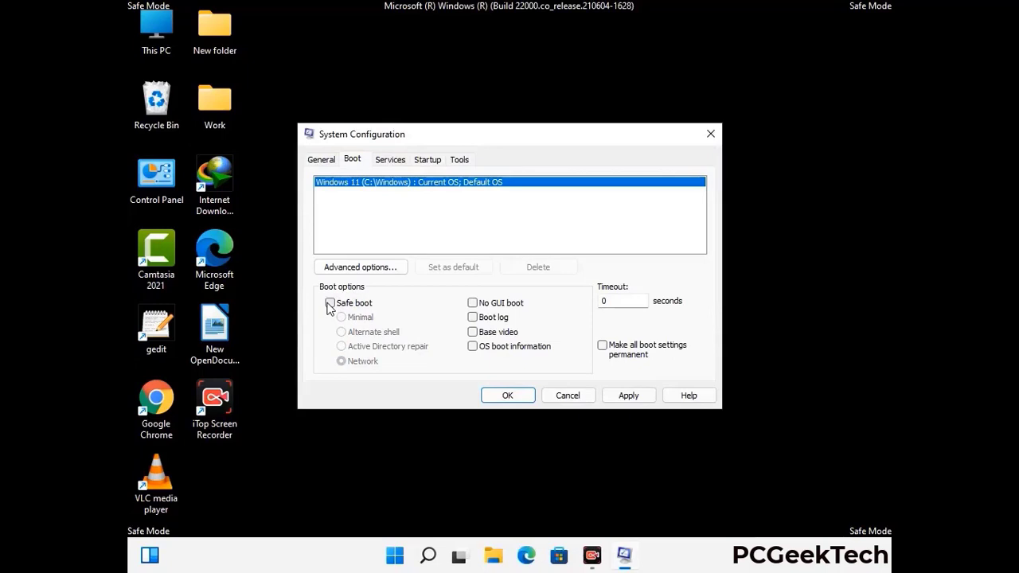